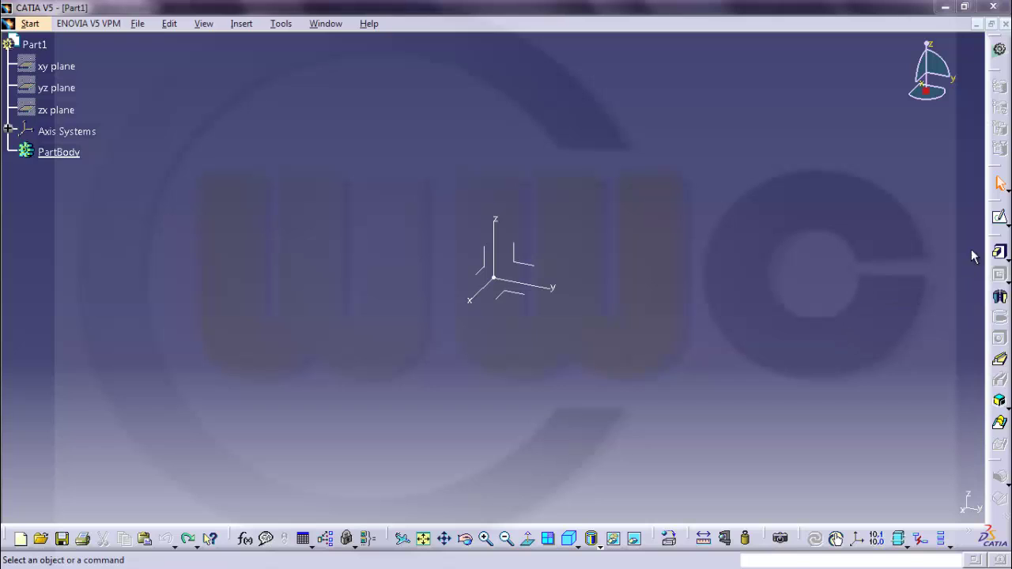
- Start a sketch on the yz plane and draw a circle in the upper-right quadrant, clear of the origin
left_click(999, 252)
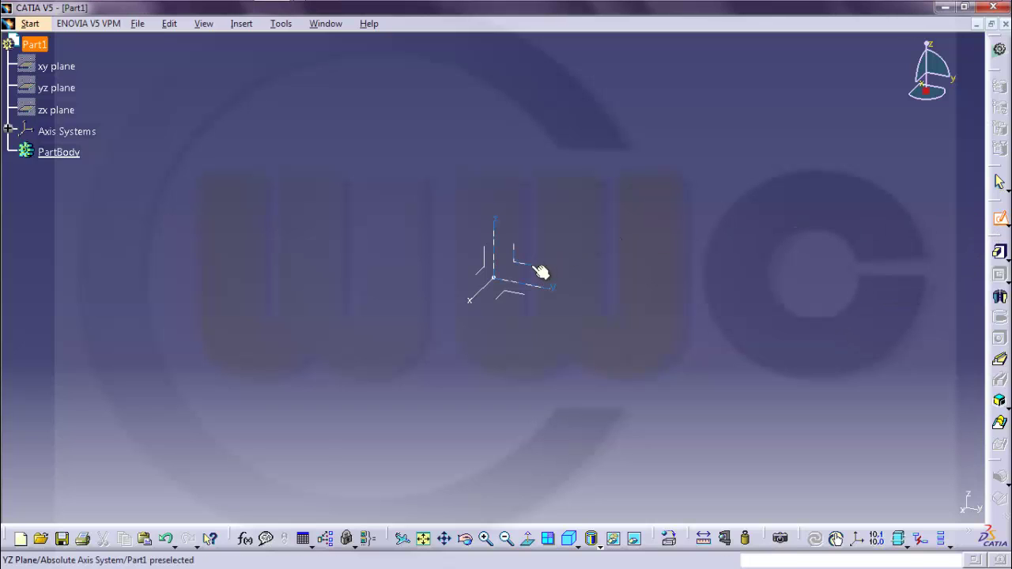
left_click(542, 275)
left_click_drag(469, 232, 555, 295)
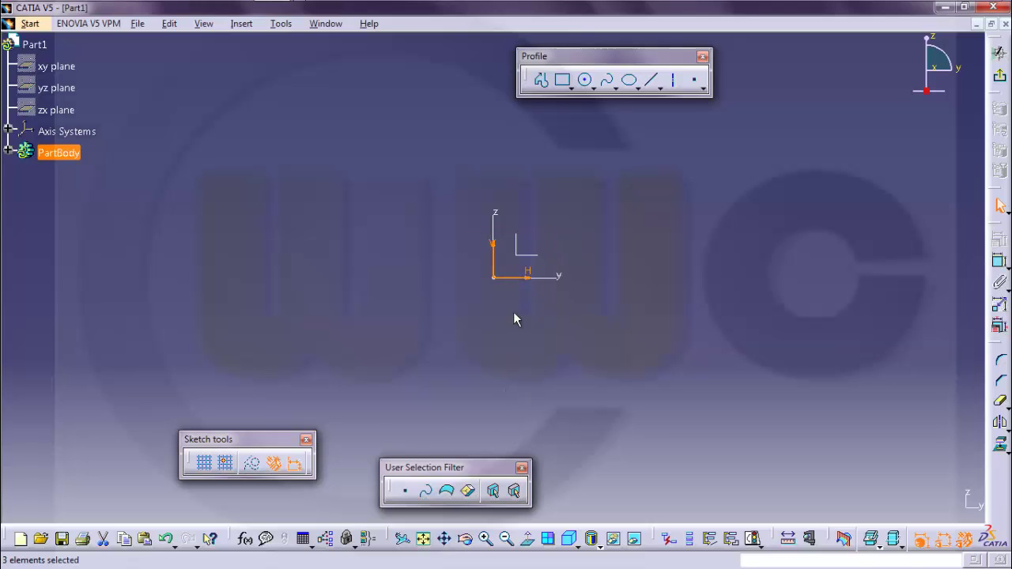
left_click(614, 542)
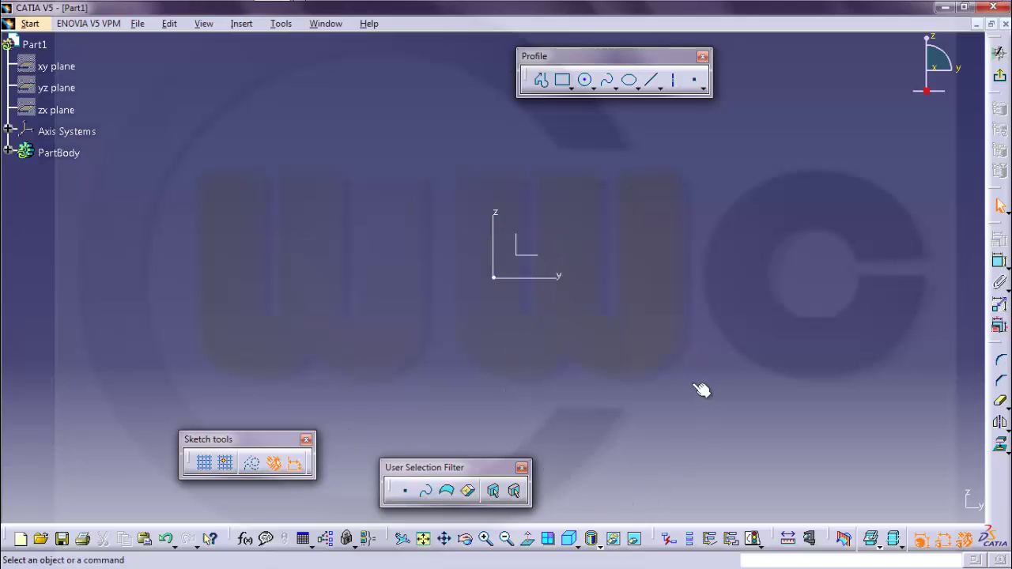
left_click(584, 80)
left_click(589, 201)
left_click(629, 221)
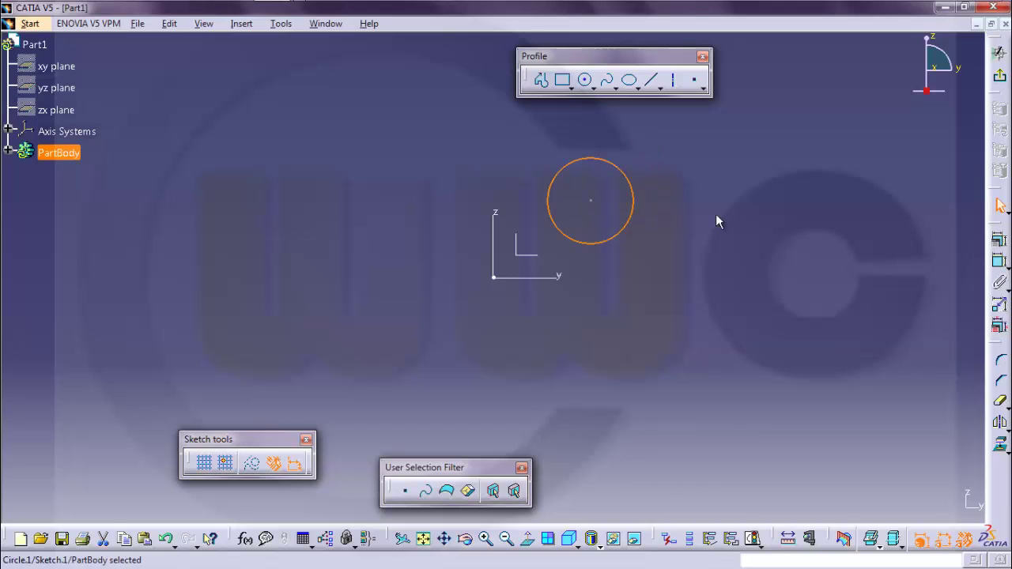
- Draw a smaller circle about 24 mm in diameter beside the first, centred at about H 116 mm, V 40 mm
left_click(584, 80)
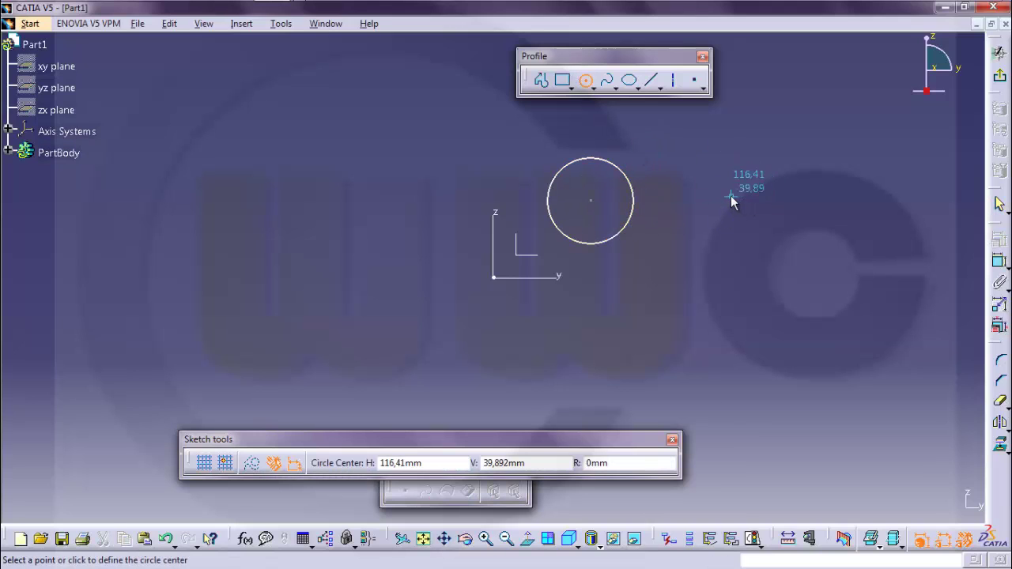
left_click(732, 196)
left_click(752, 209)
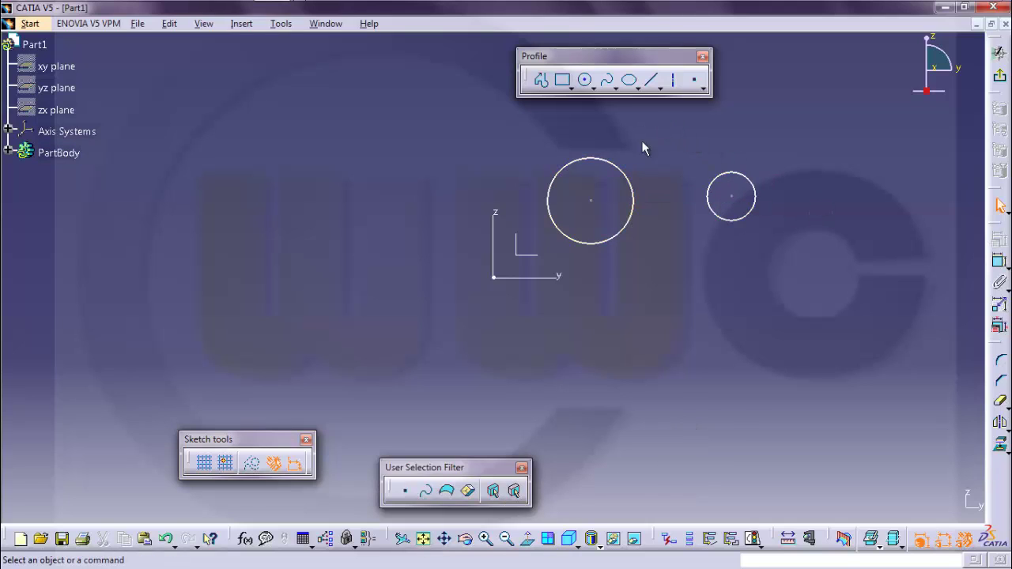
- Constrain the two circles to be tangent to each other
left_click(994, 262)
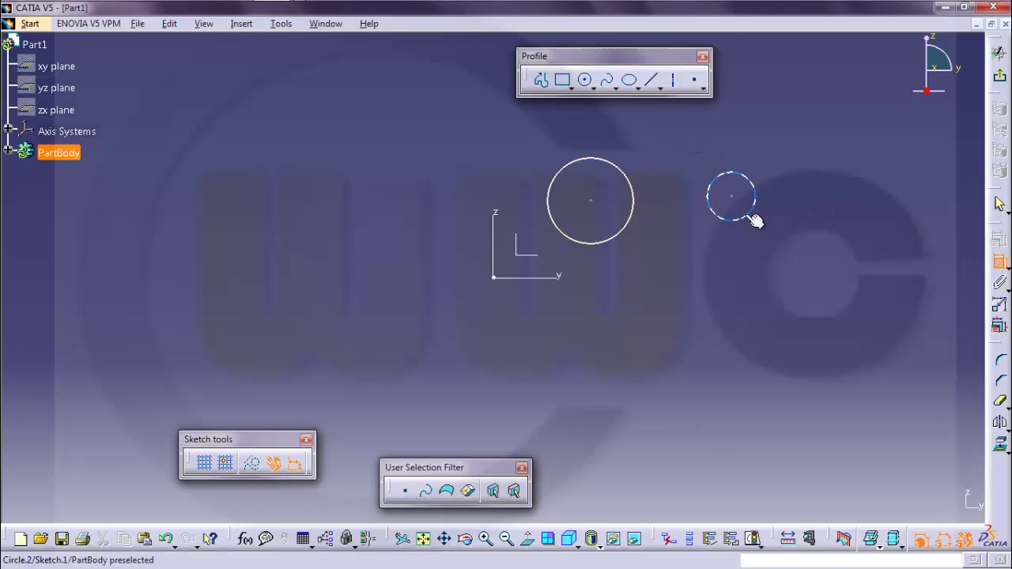
left_click(708, 198)
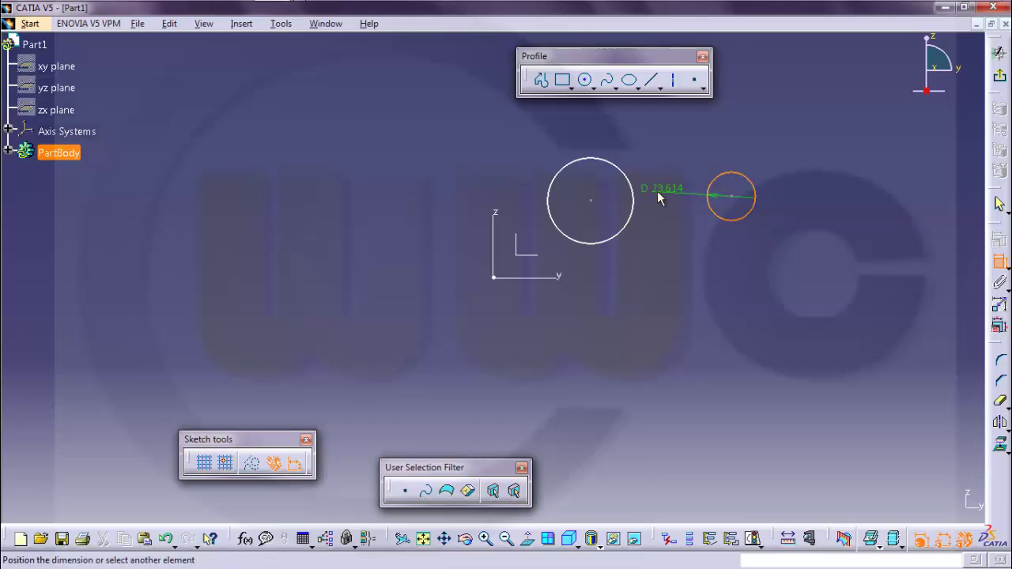
right_click(638, 198)
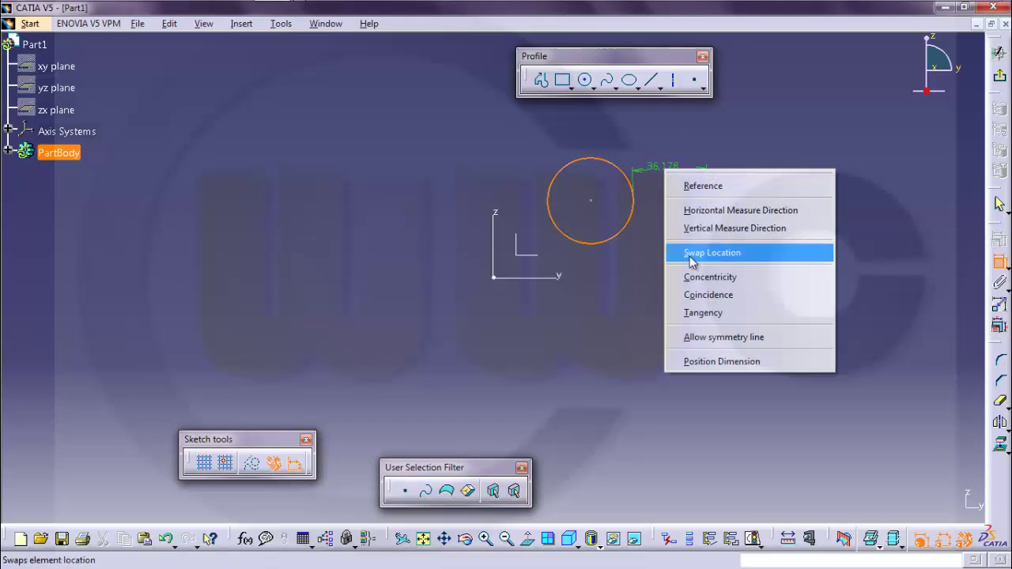
left_click(695, 313)
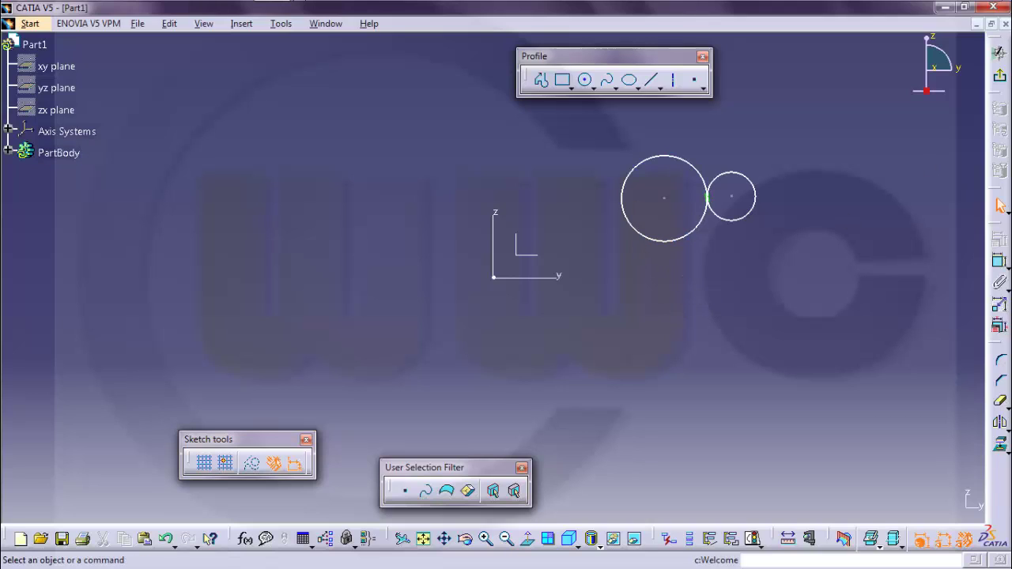
- Exit the sketch and pad the two tangent circles to a length of 20 mm
left_click(999, 75)
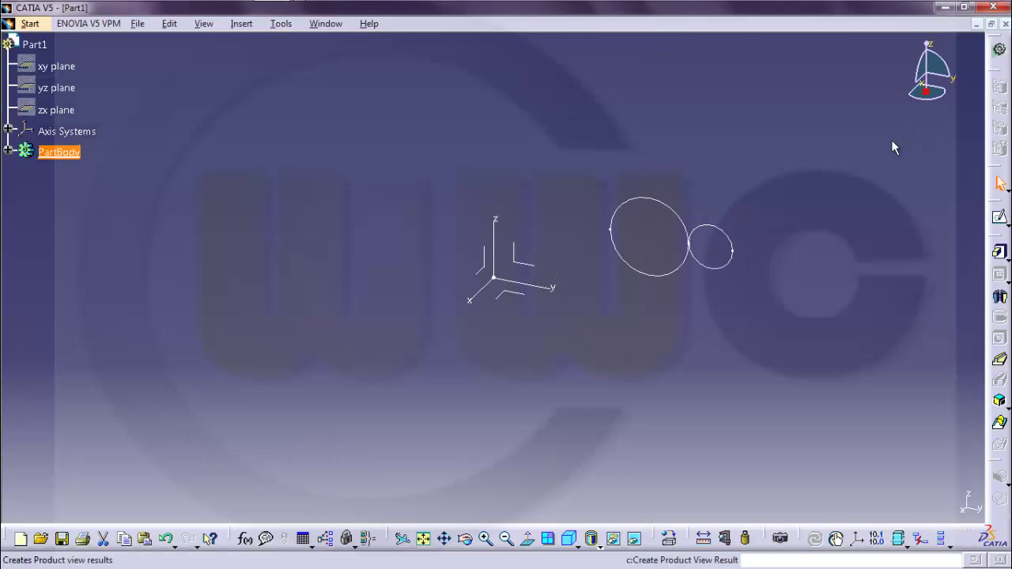
left_click(999, 251)
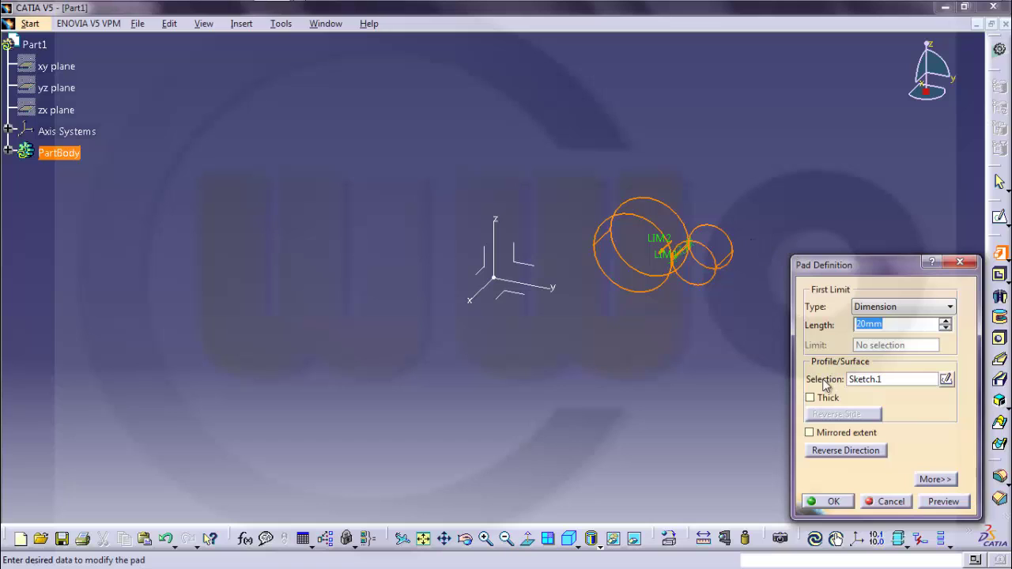
left_click(826, 501)
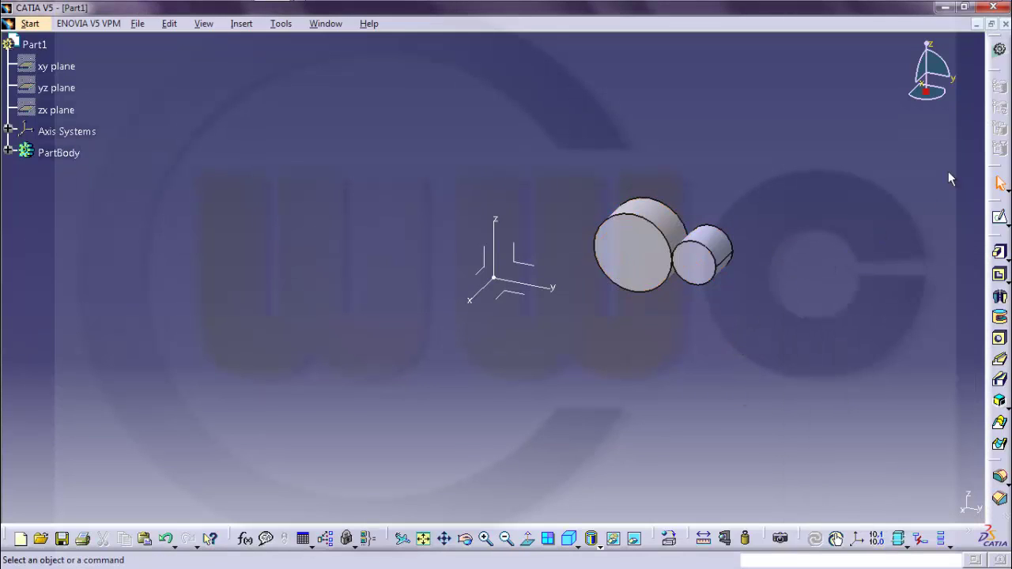
- Start a new sketch on the yz plane and draw a rectangle in the upper-left quadrant, away from the cylinders
left_click(1000, 220)
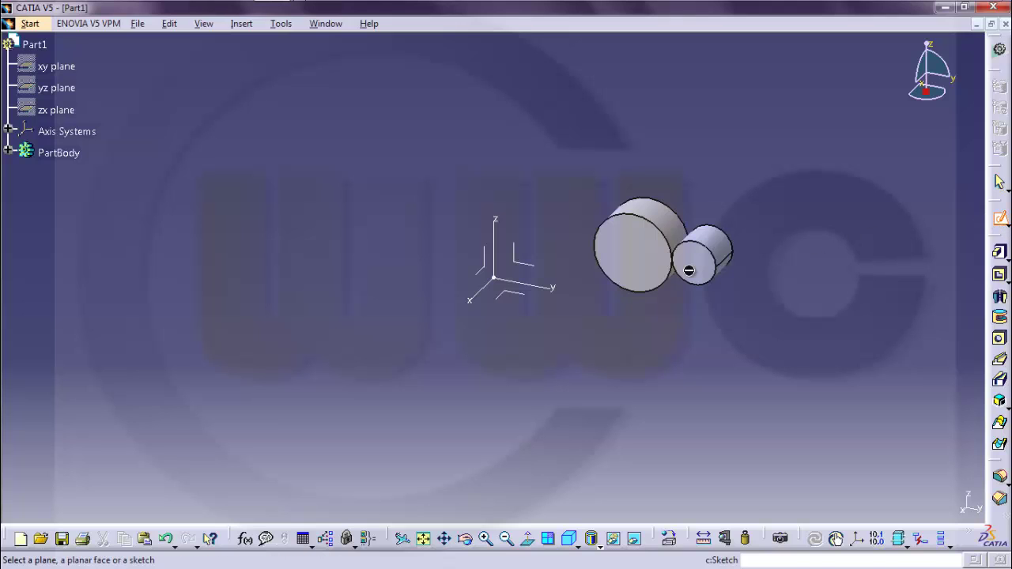
left_click(513, 258)
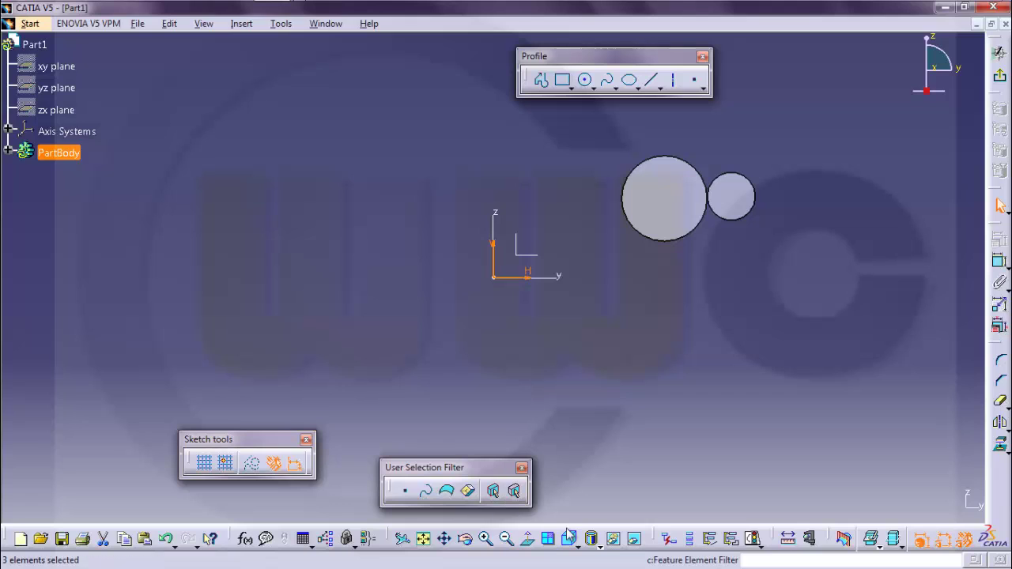
left_click(653, 501)
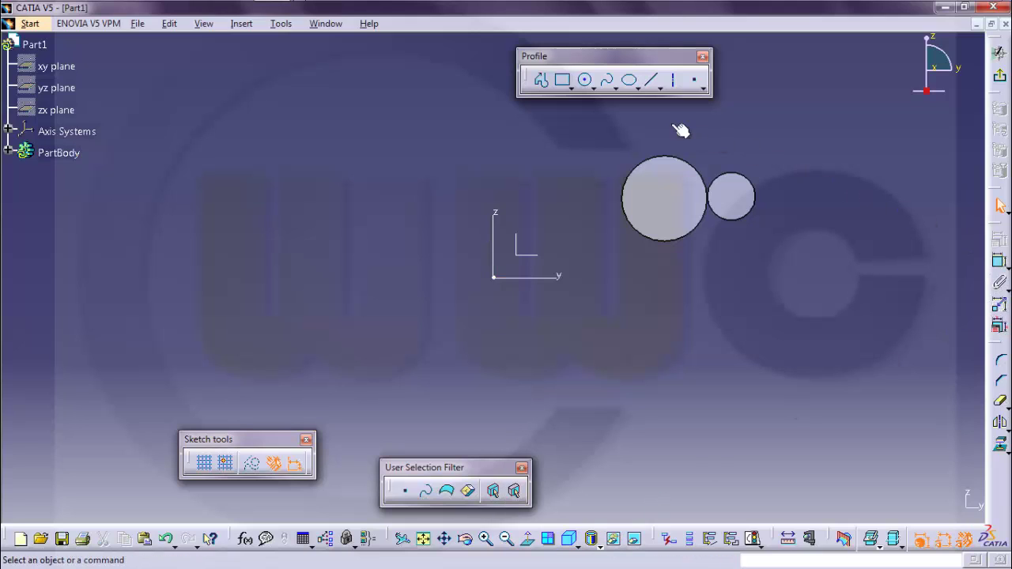
left_click(562, 80)
left_click(219, 136)
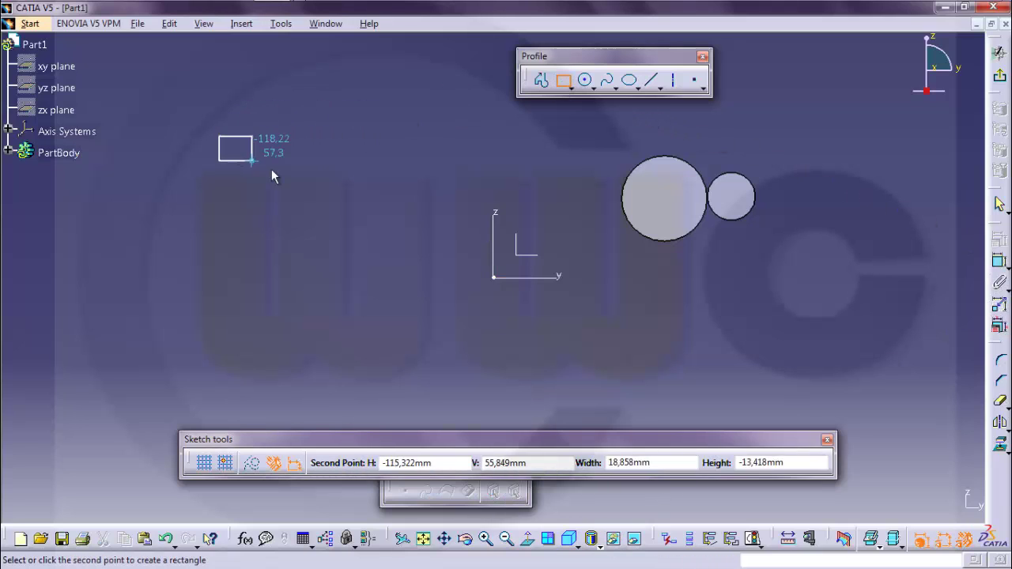
left_click(306, 195)
- Draw a second rectangle extending down and right from the first rectangle's lower-right corner, so they share only that point
left_click(562, 80)
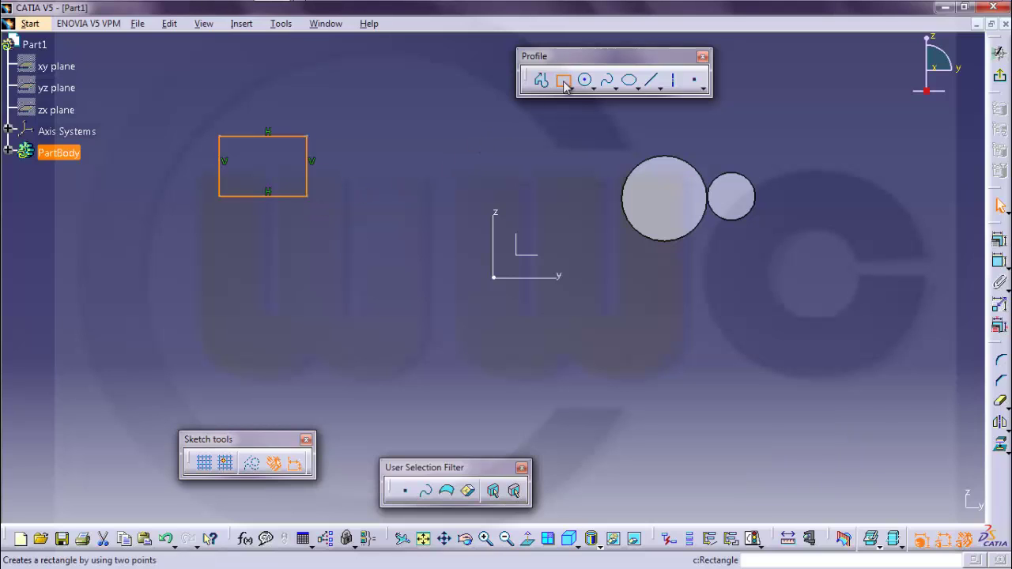
left_click(308, 198)
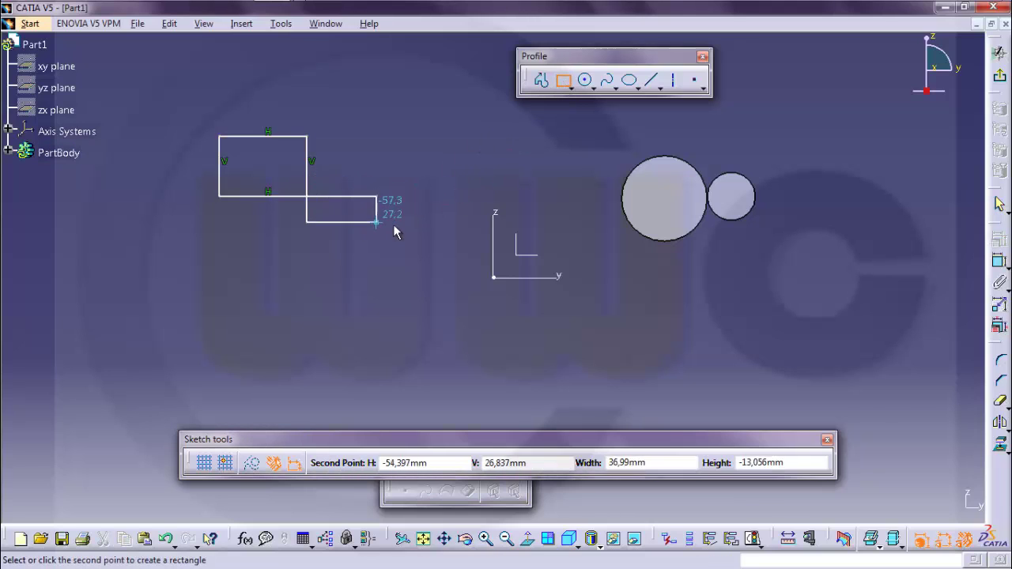
left_click(402, 260)
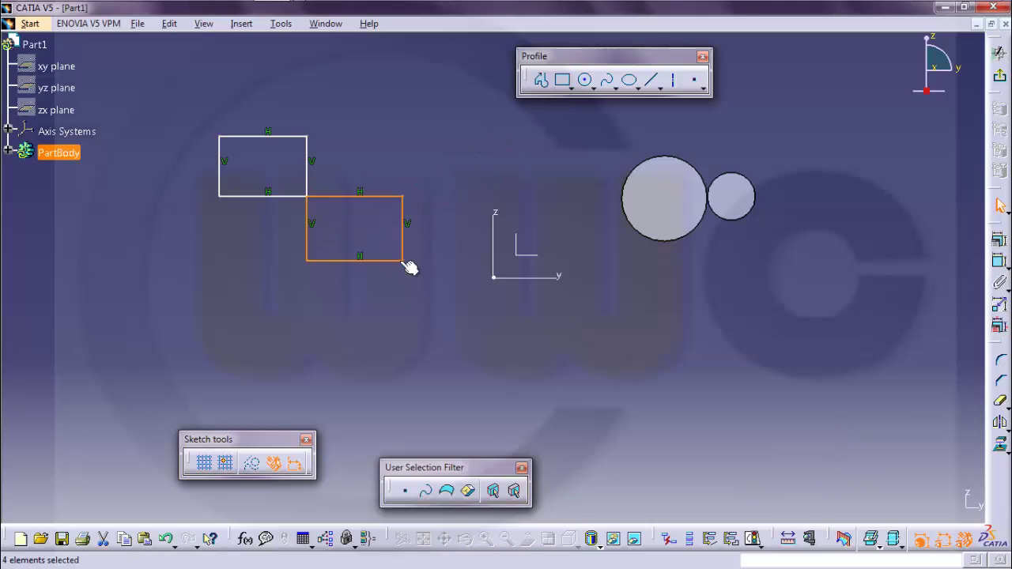
- Exit the sketch and pad the two corner-touching rectangles to a length of 20 mm
left_click(999, 75)
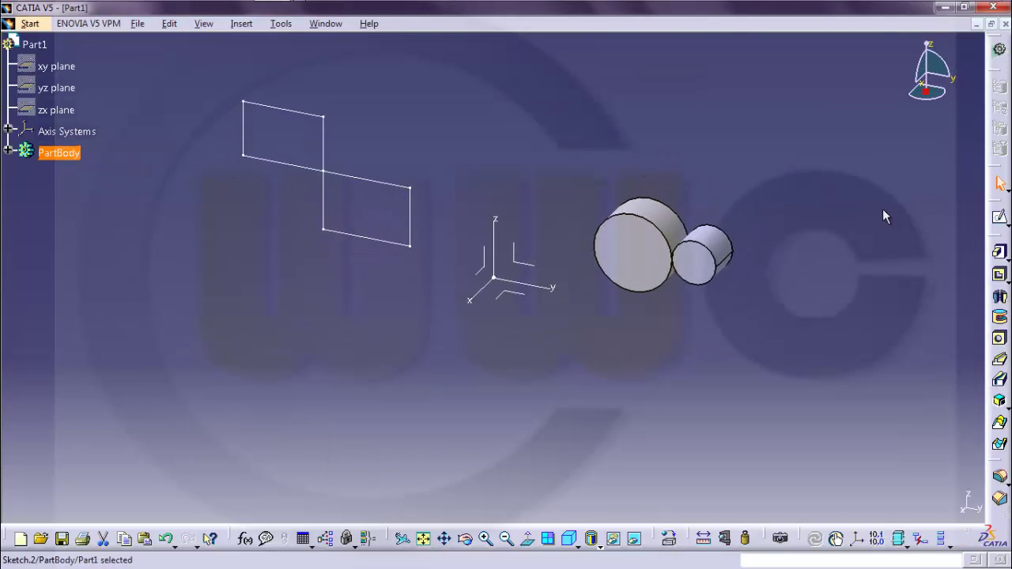
left_click(1001, 253)
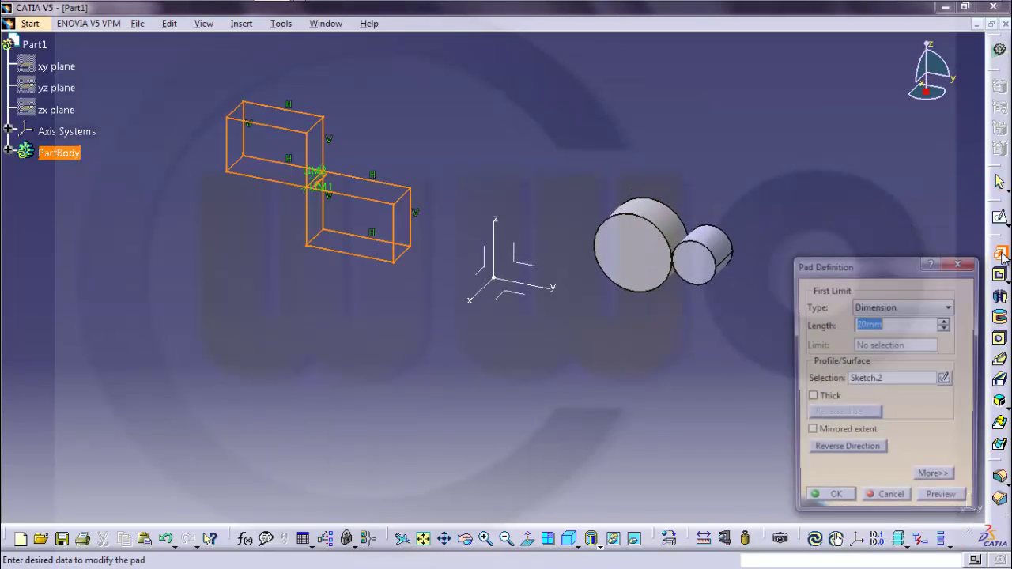
left_click(826, 500)
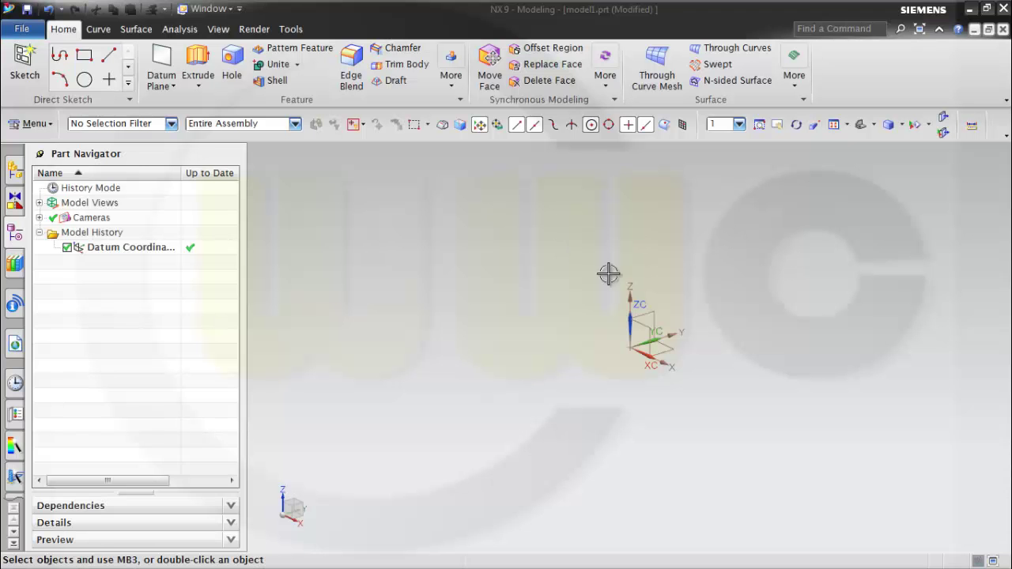
- Switch to NX 9 and create a sketch on the XY plane of the datum coordinate system
middle_click_drag(707, 368, 661, 377, "shift")
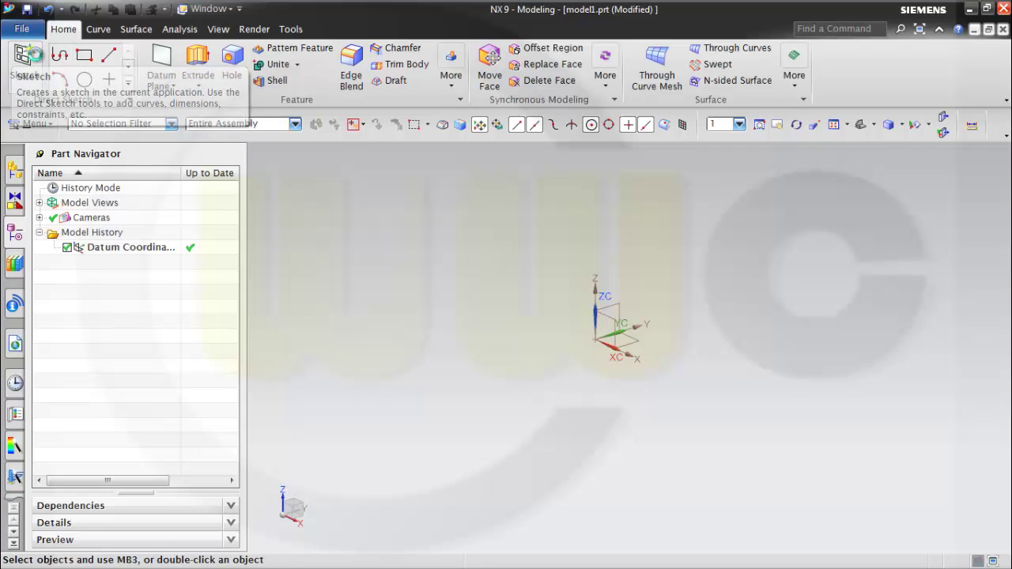
left_click(24, 59)
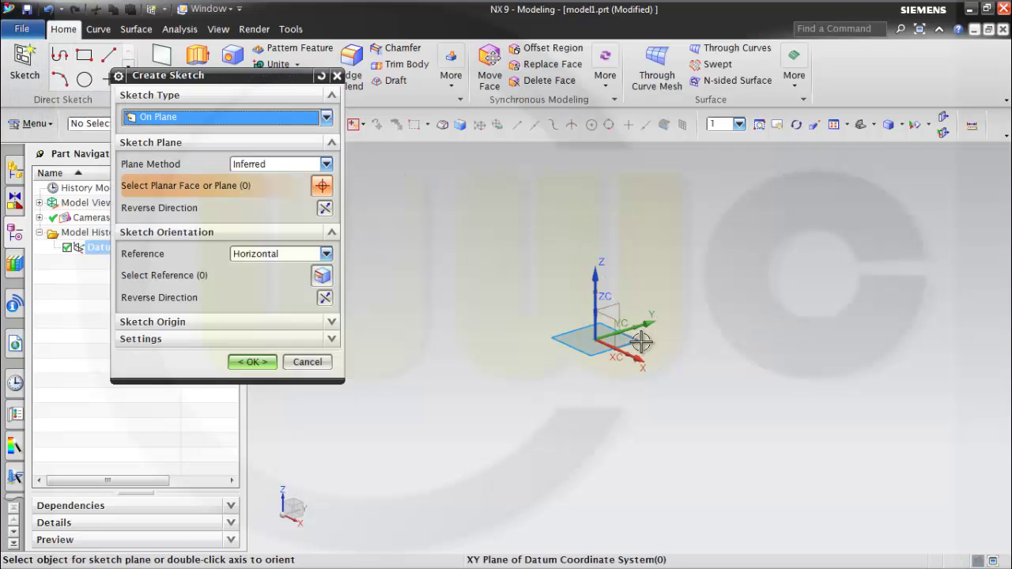
left_click(638, 343)
left_click(253, 361)
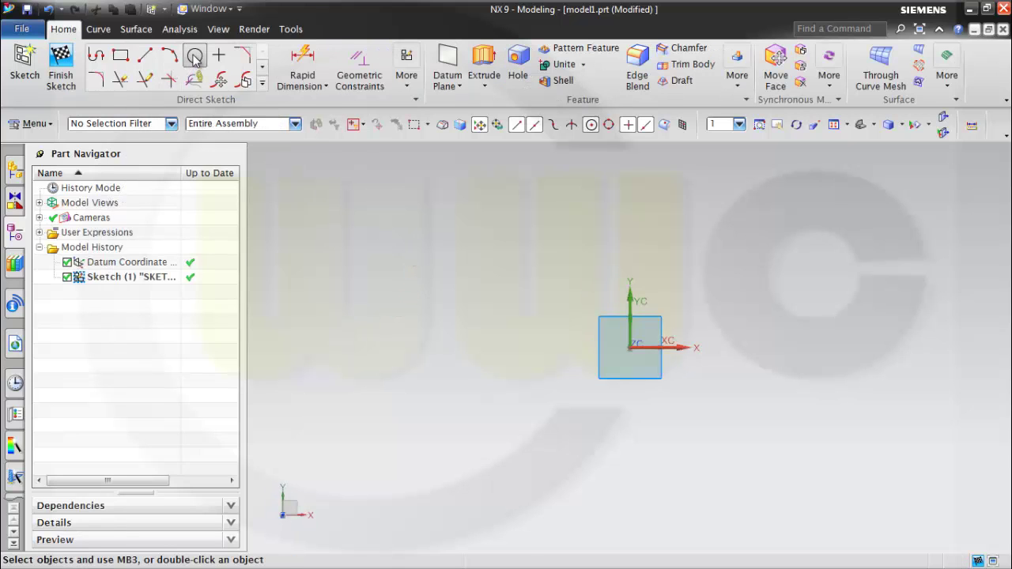
- Draw a large circle up and left of the origin and a smaller separate circle above the origin
left_click(193, 54)
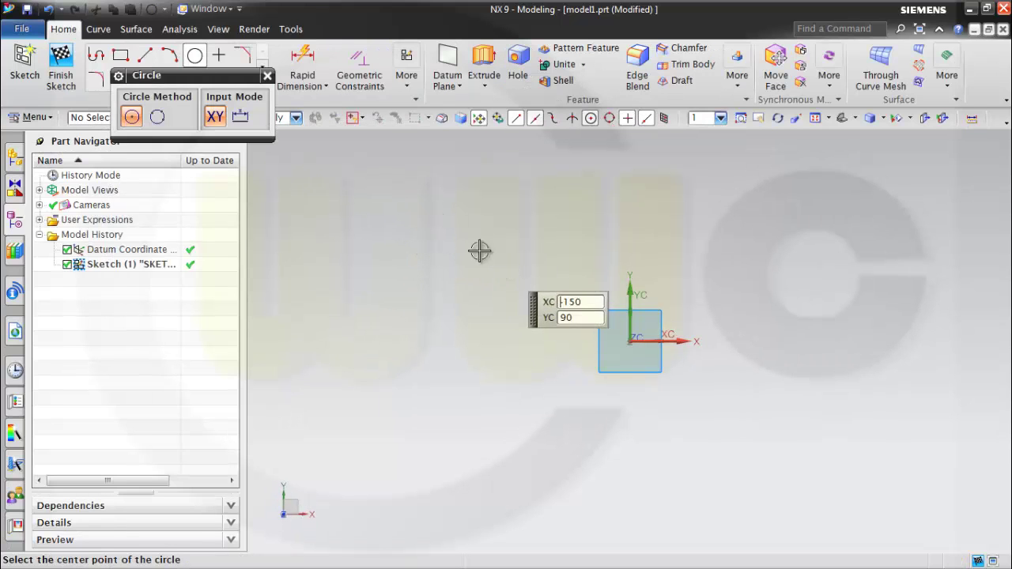
left_click(436, 215)
left_click(498, 265)
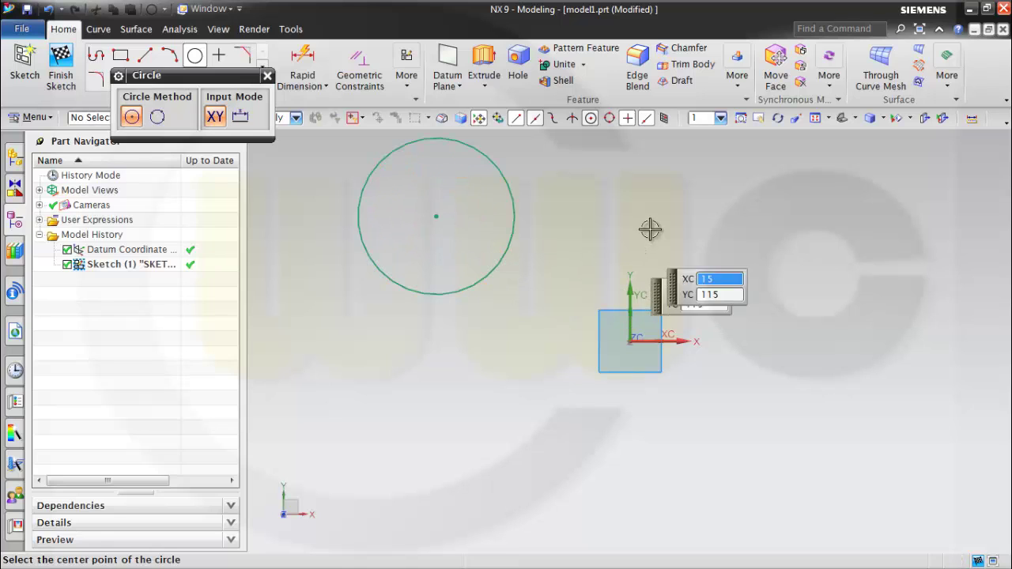
left_click(620, 203)
left_click(666, 229)
key("Escape")
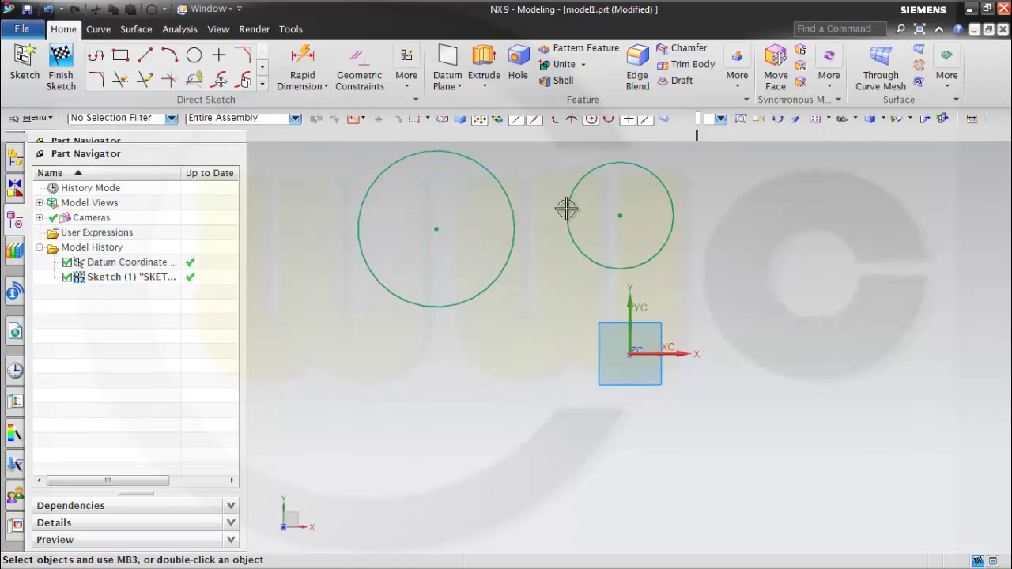
- Make the large and small sketch circles tangent to each other
left_click(514, 199)
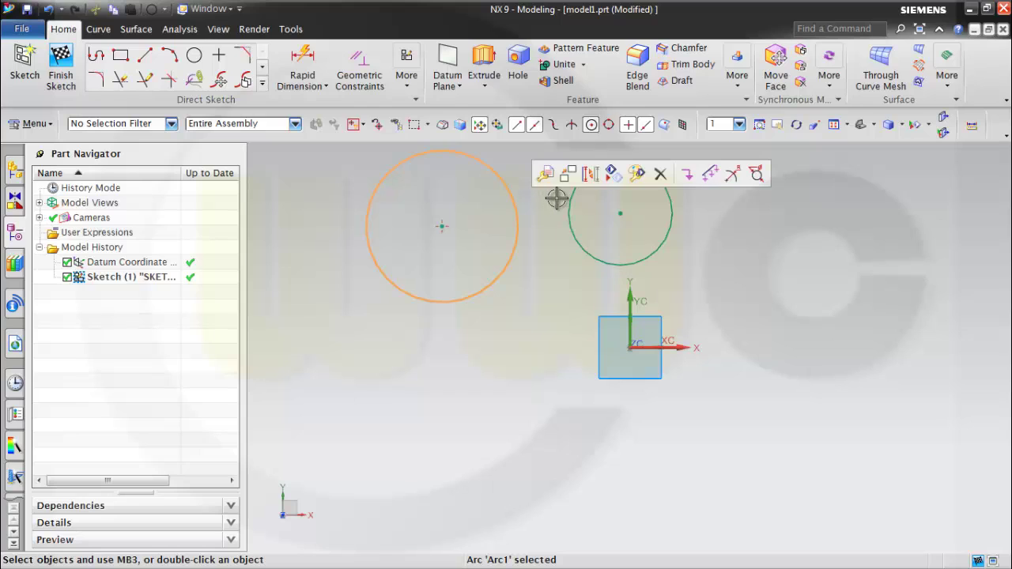
left_click(563, 199)
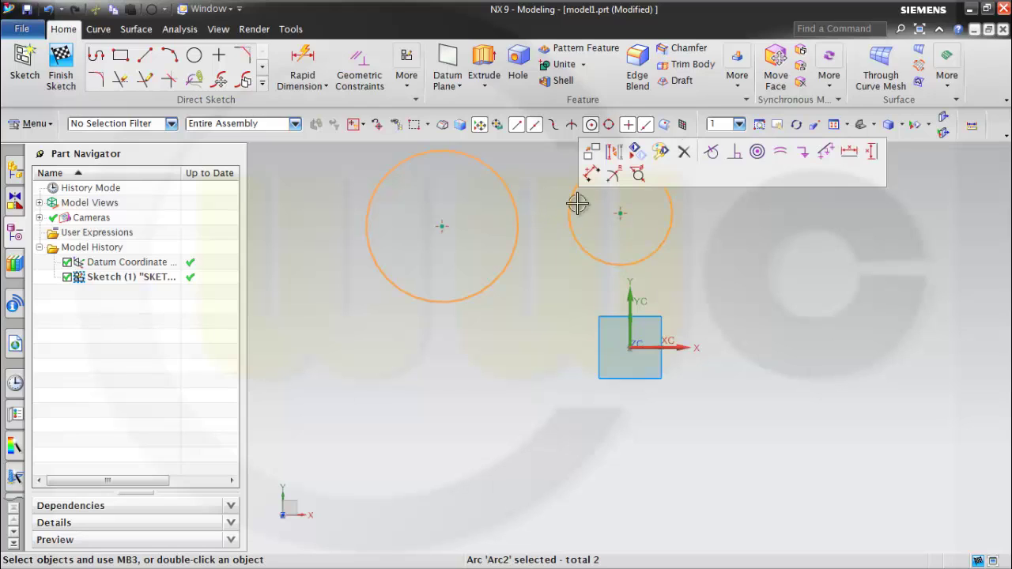
left_click(710, 151)
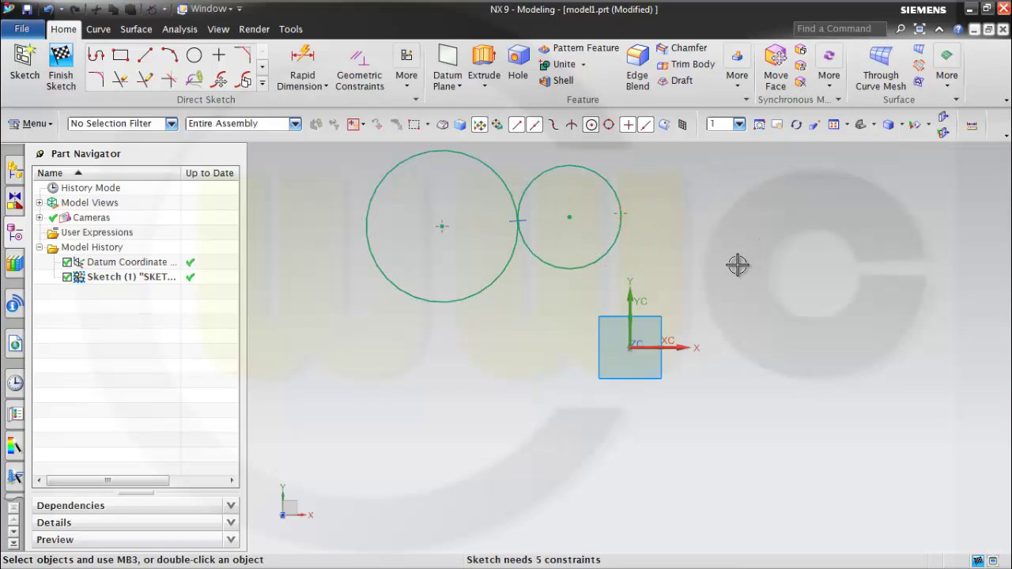
- Finish the sketch and extrude both tangent circles from 0 to 20 mm along ZC as a solid
left_click(60, 67)
left_click(198, 69)
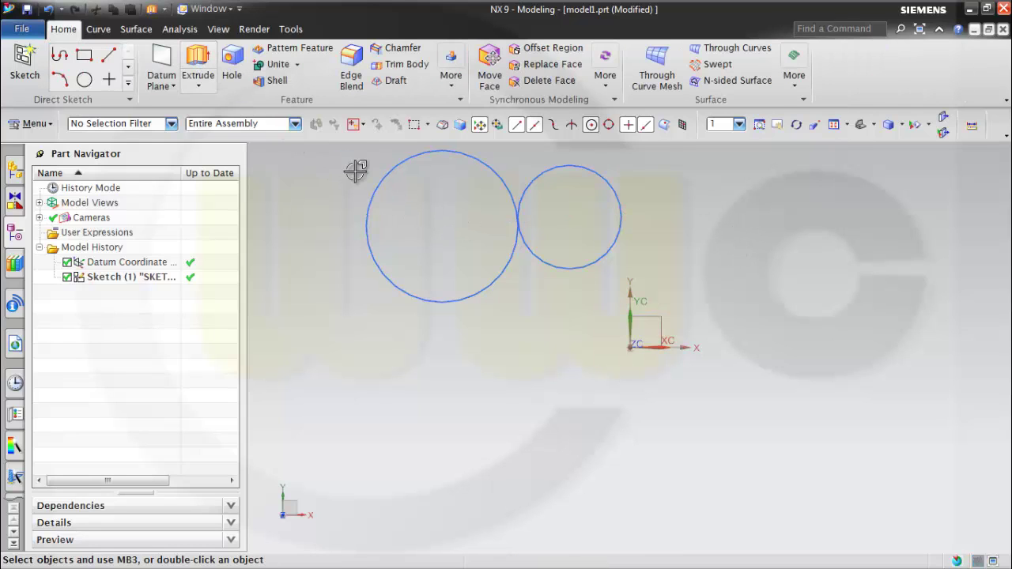
left_click(441, 300)
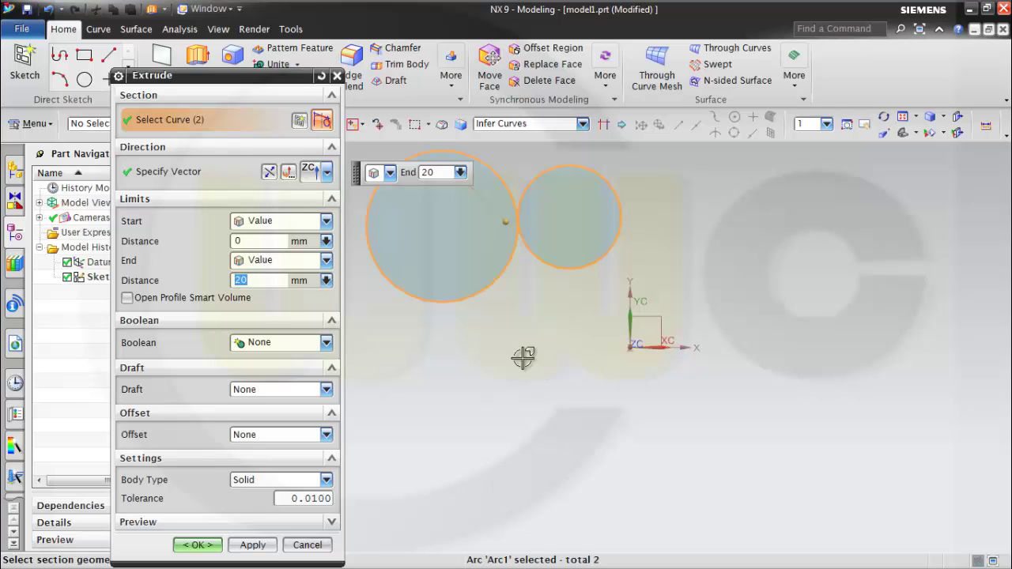
left_click(197, 545)
middle_click_drag(796, 287, 664, 271, "shift")
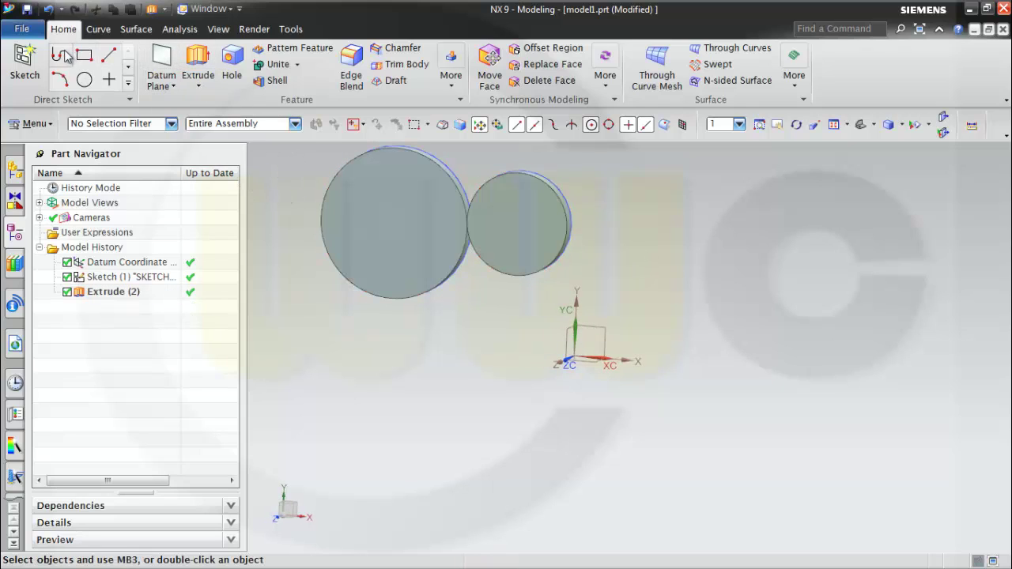
- Sketch two rectangles on the XY plane beside the origin, sharing a single corner point, and finish the sketch
left_click(28, 68)
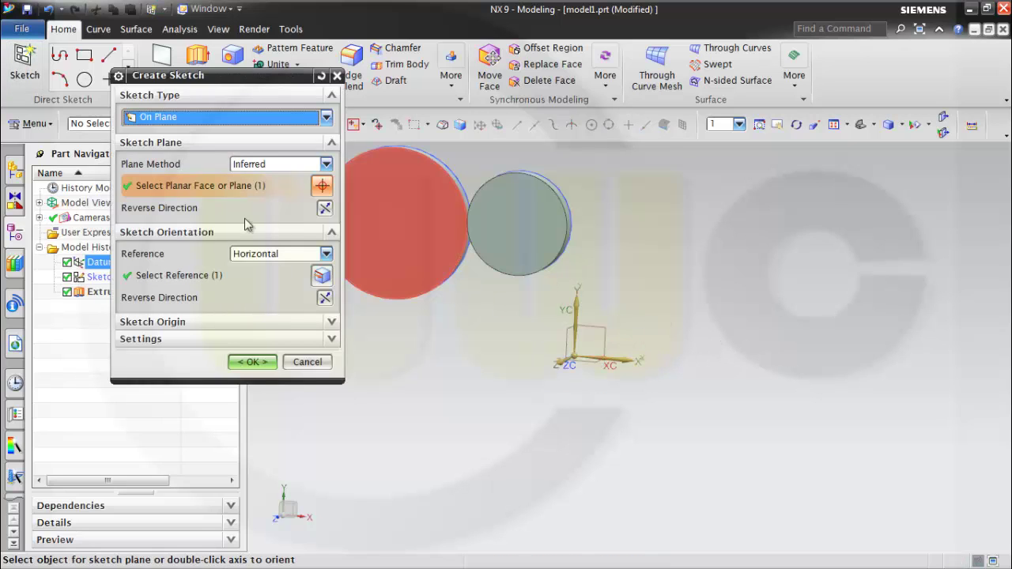
left_click(253, 361)
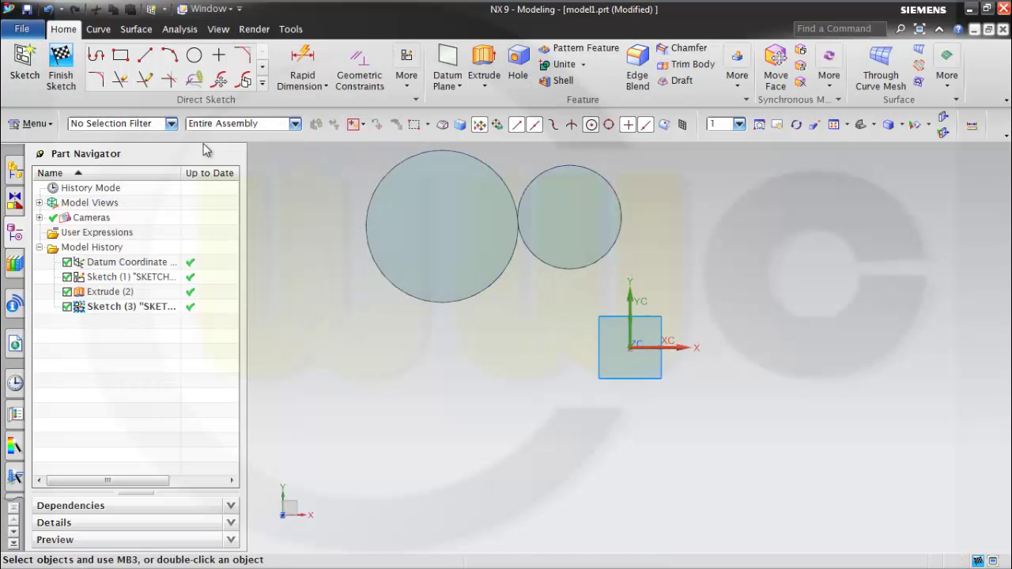
left_click(120, 55)
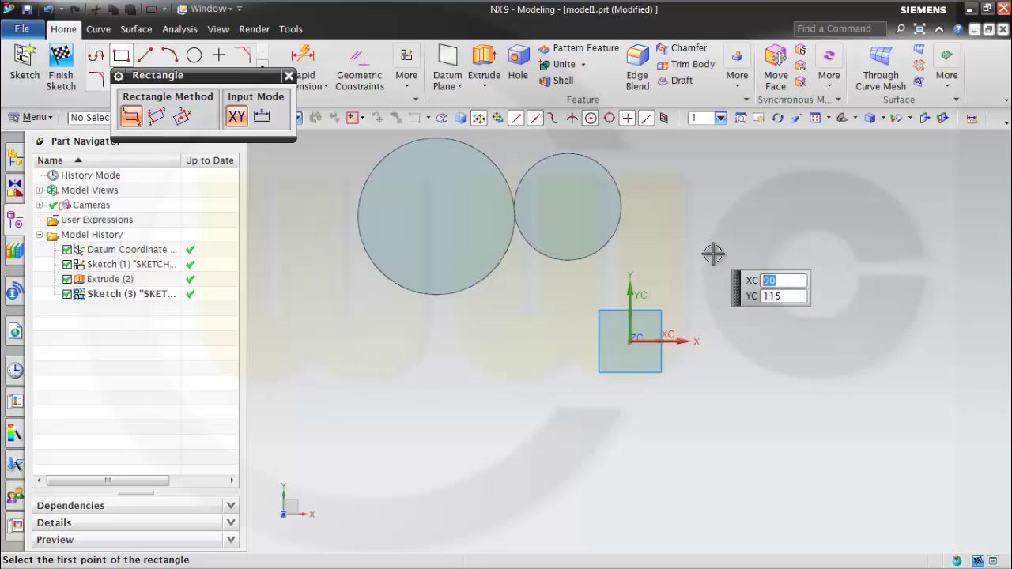
left_click(706, 243)
left_click(838, 336)
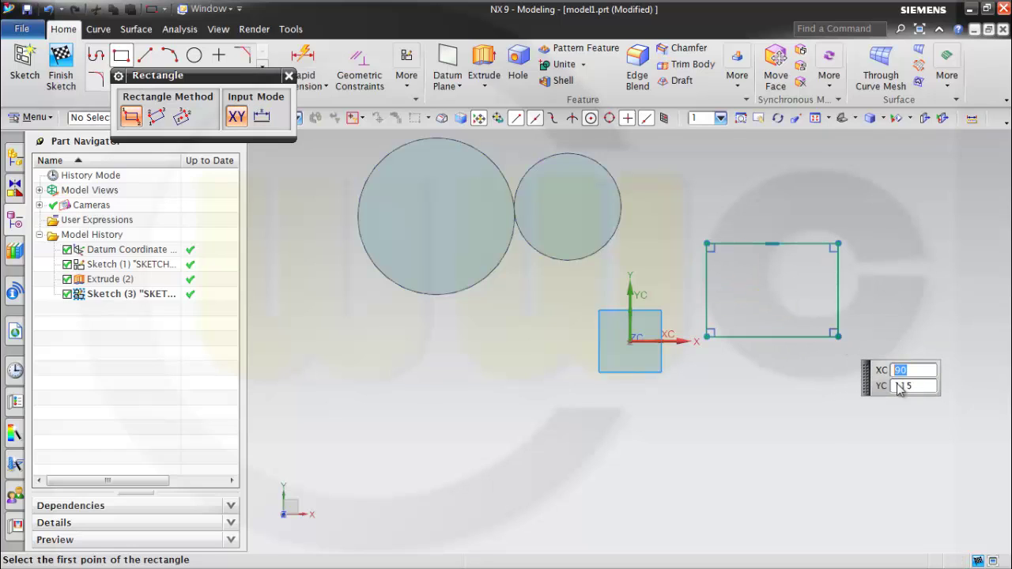
left_click(839, 338)
left_click(940, 404)
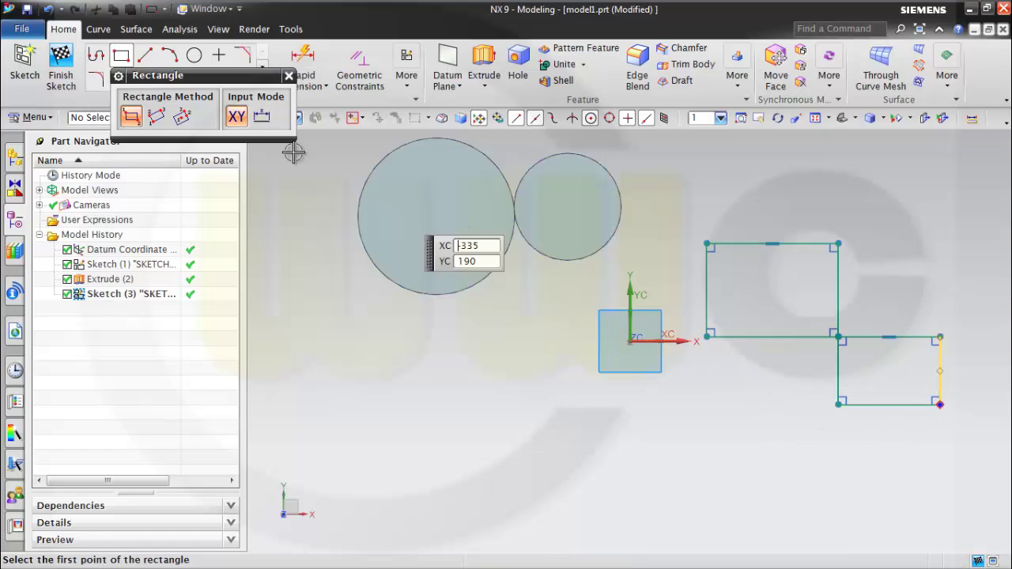
left_click(61, 63)
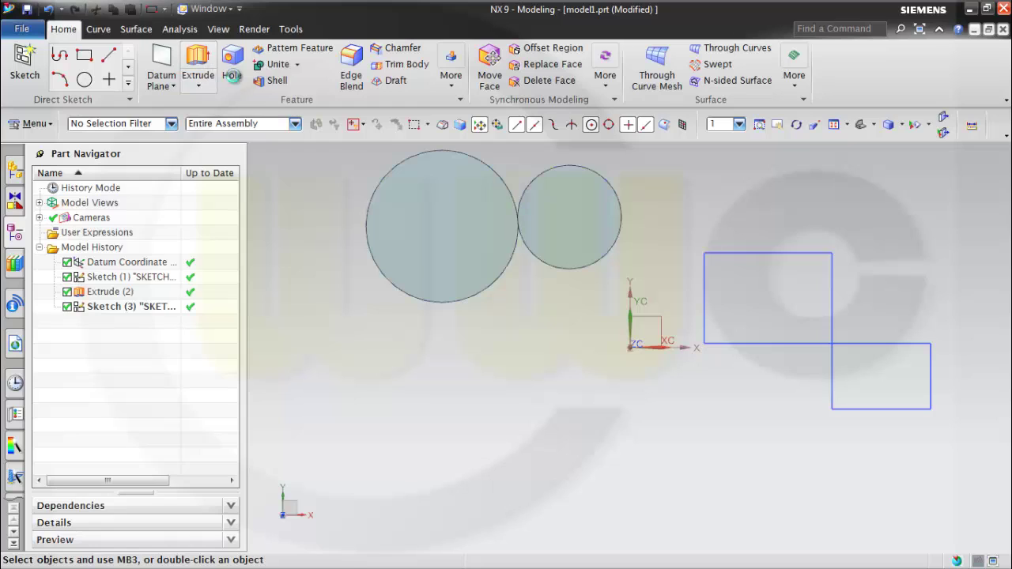
- Try to extrude both corner-touching rectangles as a solid from 0 to 20 mm along ZC
left_click(198, 65)
left_click(794, 239)
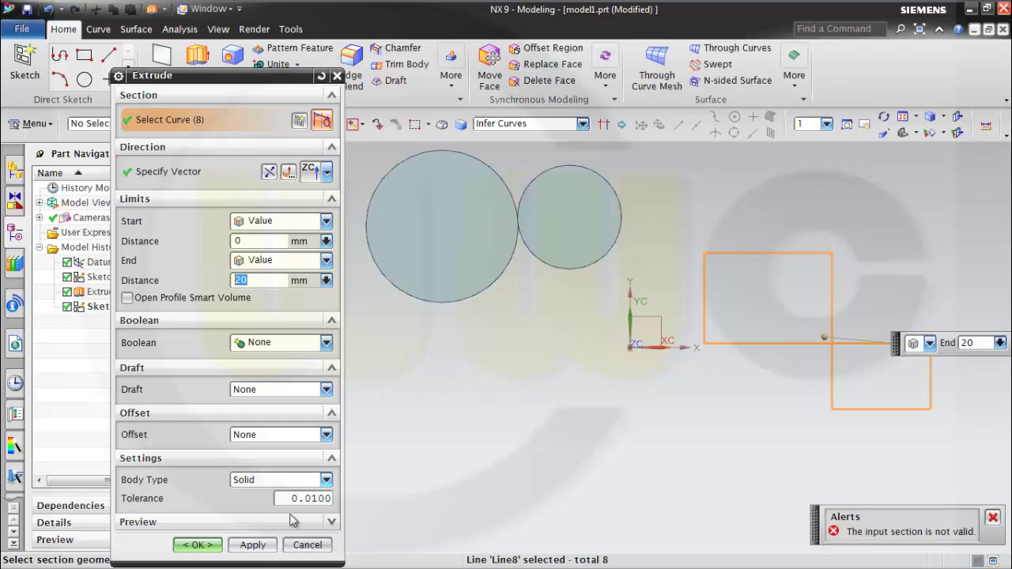
left_click(254, 545)
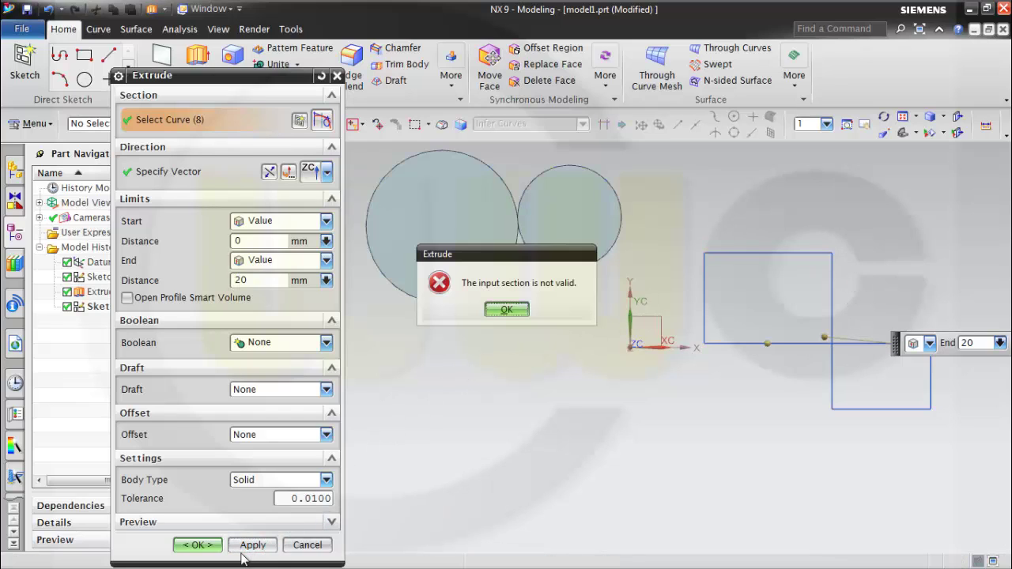
left_click(507, 309)
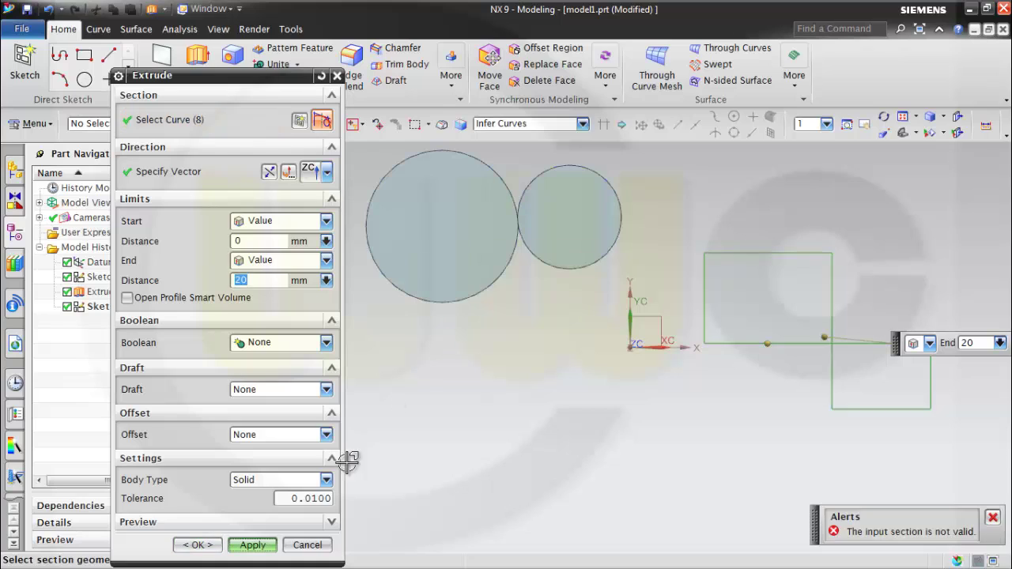
left_click(308, 544)
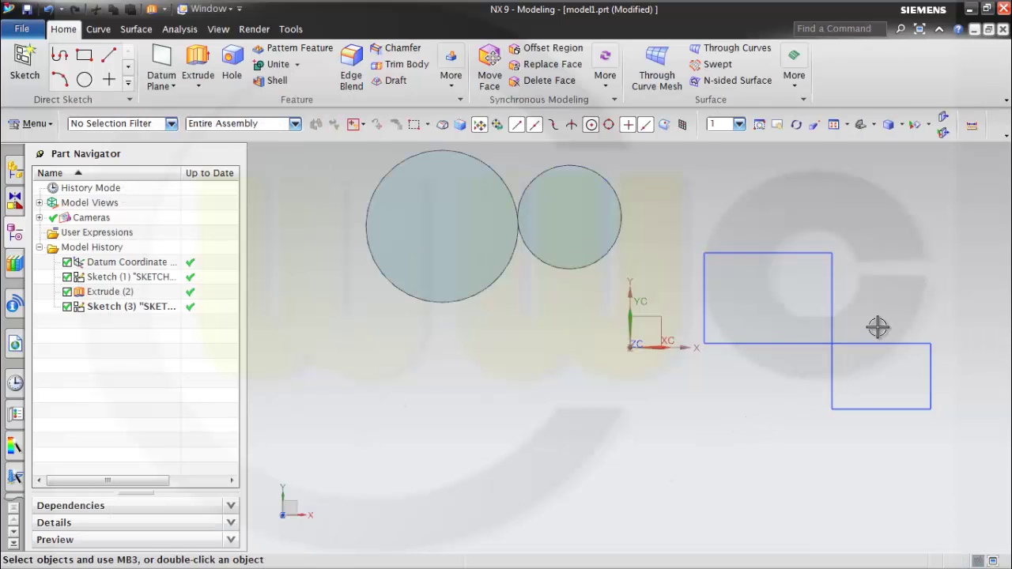
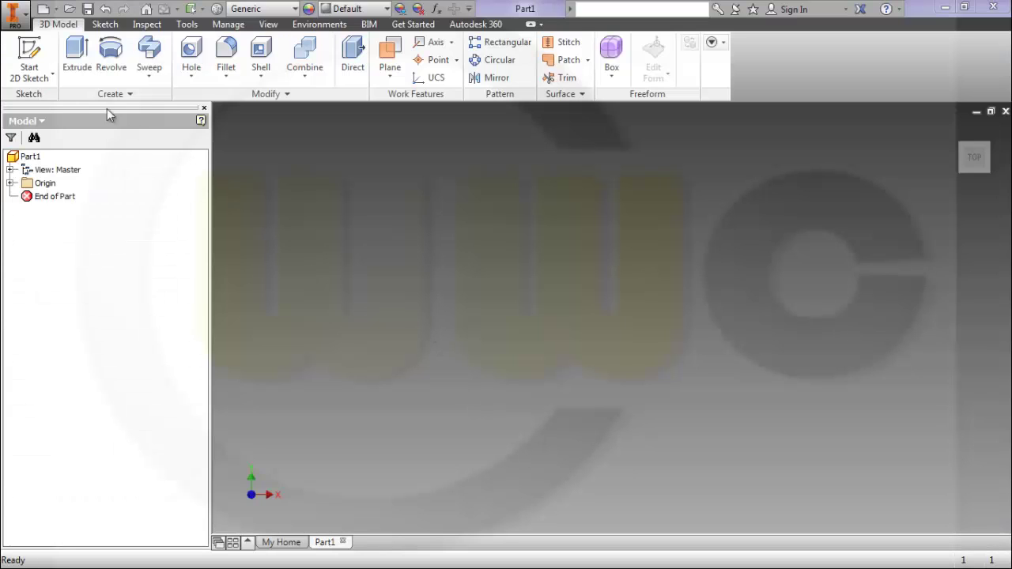
- Switch to Autodesk Inventor and sketch on the XY plane a circle about 13 mm in diameter and a smaller separate circle above the origin
left_click(28, 51)
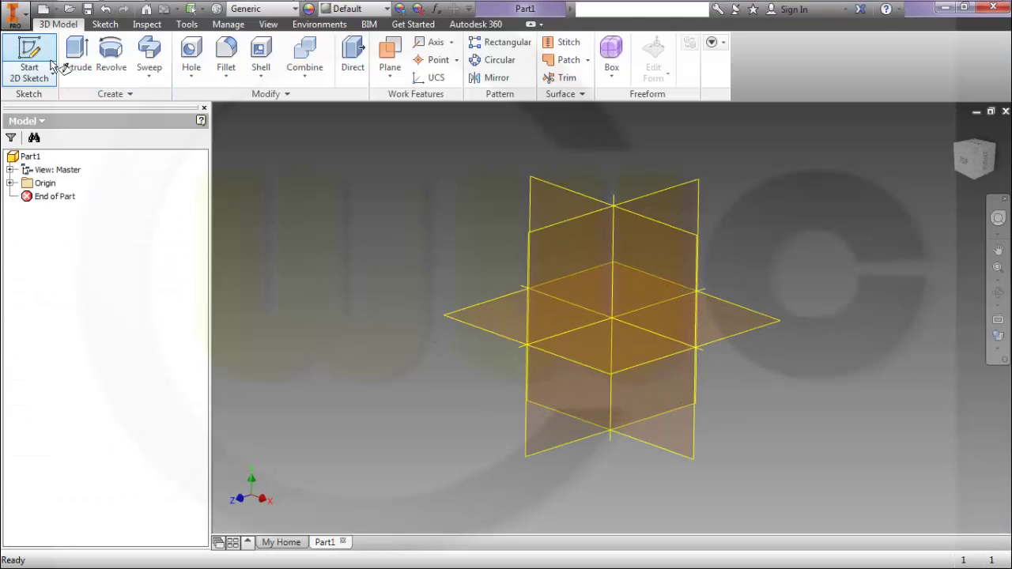
left_click(596, 198)
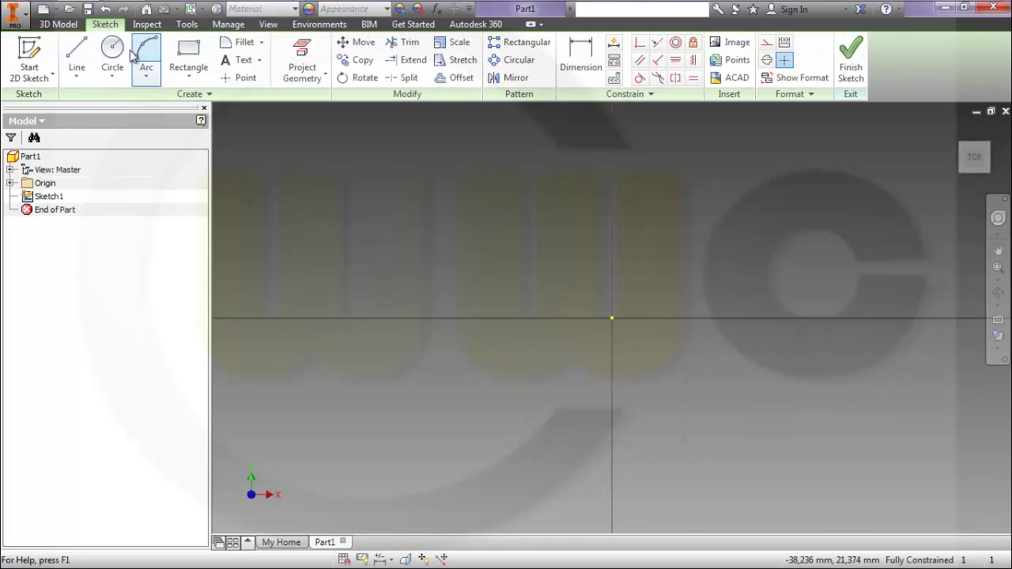
left_click(112, 56)
left_click(412, 218)
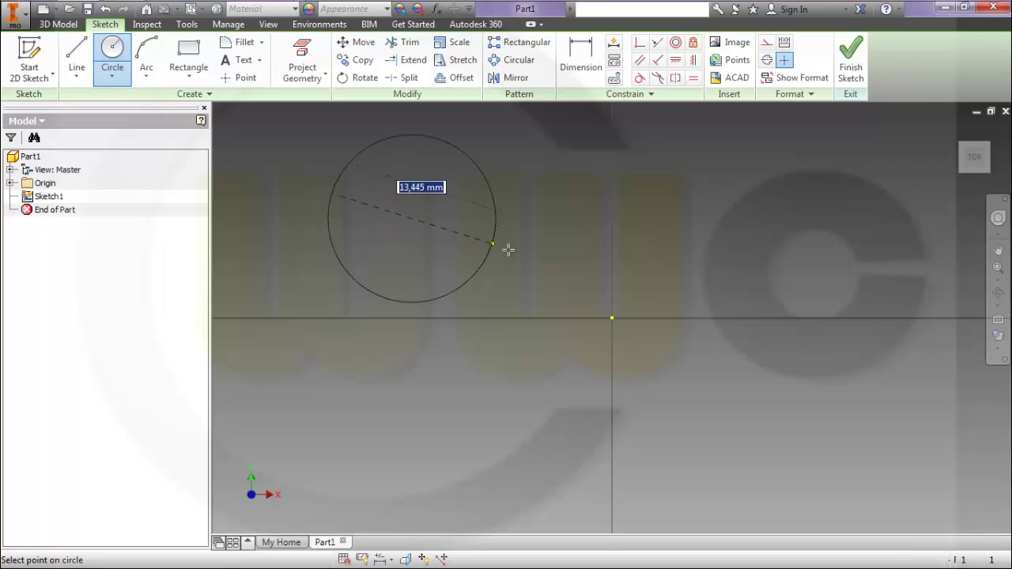
left_click(488, 239)
left_click(658, 210)
left_click(717, 210)
key("Escape")
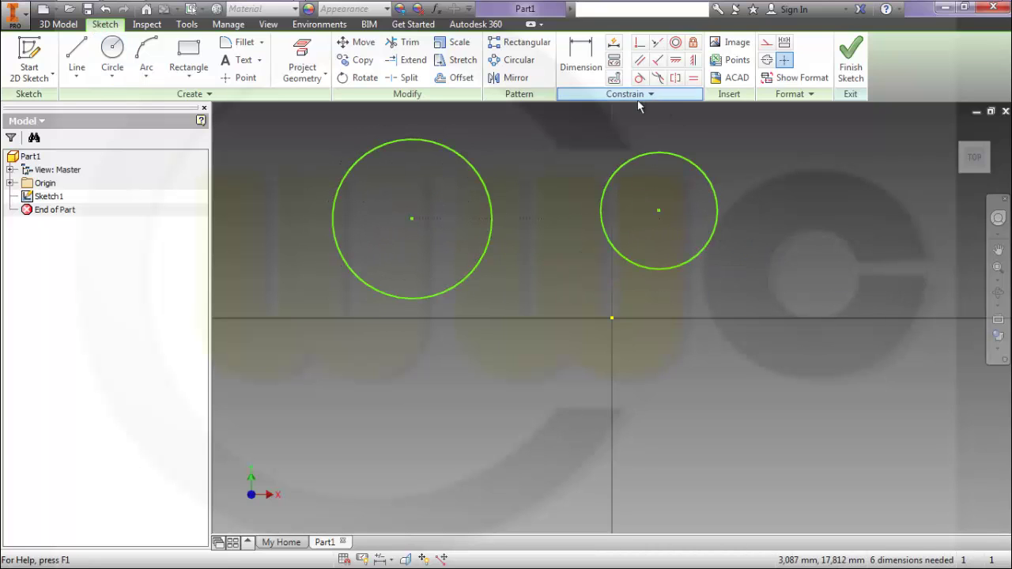
- Make the large and small circles tangent to each other and finish the sketch
left_click(639, 77)
left_click(490, 202)
left_click(603, 208)
left_click(860, 61)
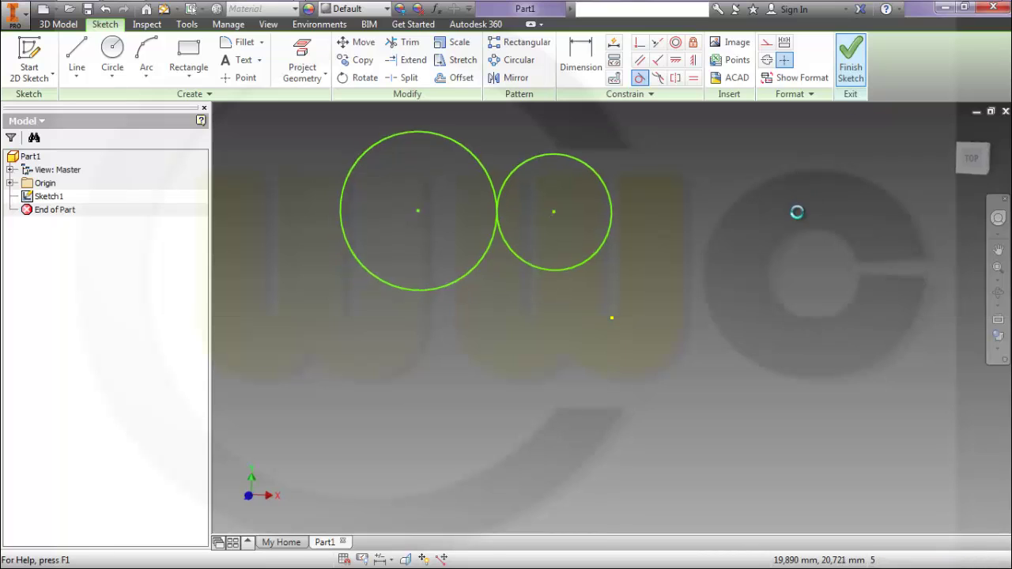
- Extrude both tangent circles by a distance of 10 mm as a solid
left_click(77, 54)
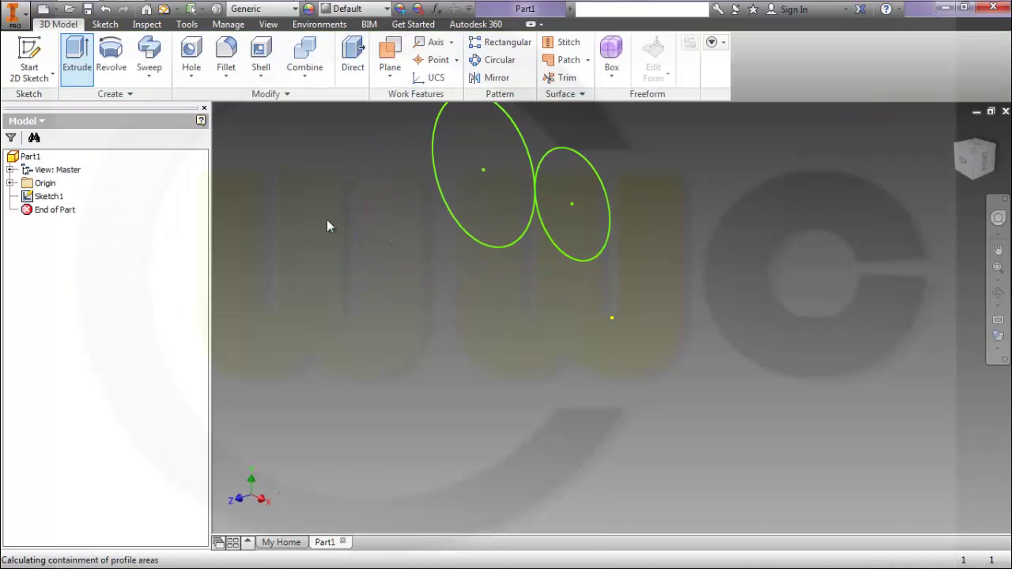
left_click(439, 199)
left_click(550, 234)
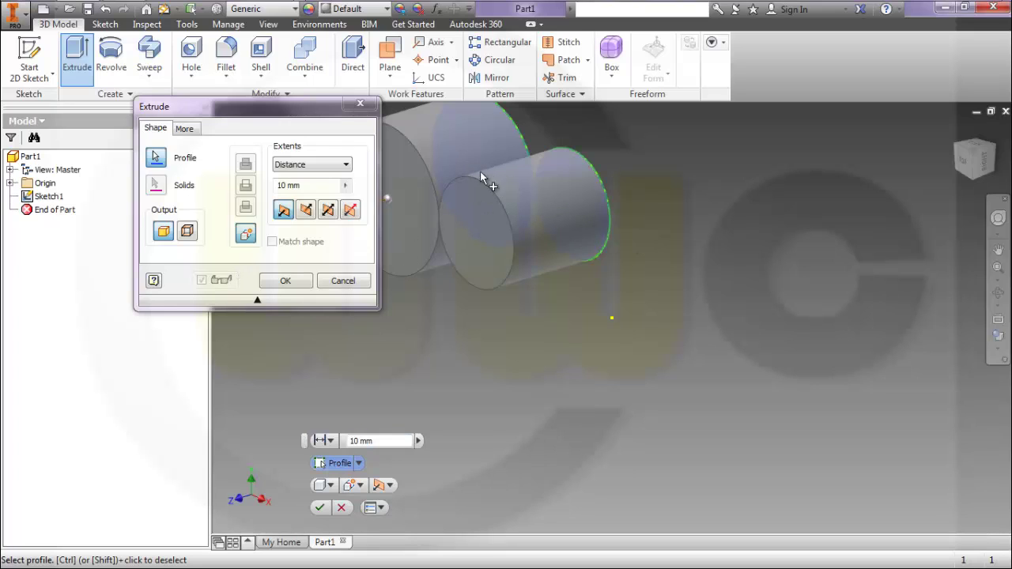
left_click(289, 282)
middle_click_drag(498, 302, 574, 353)
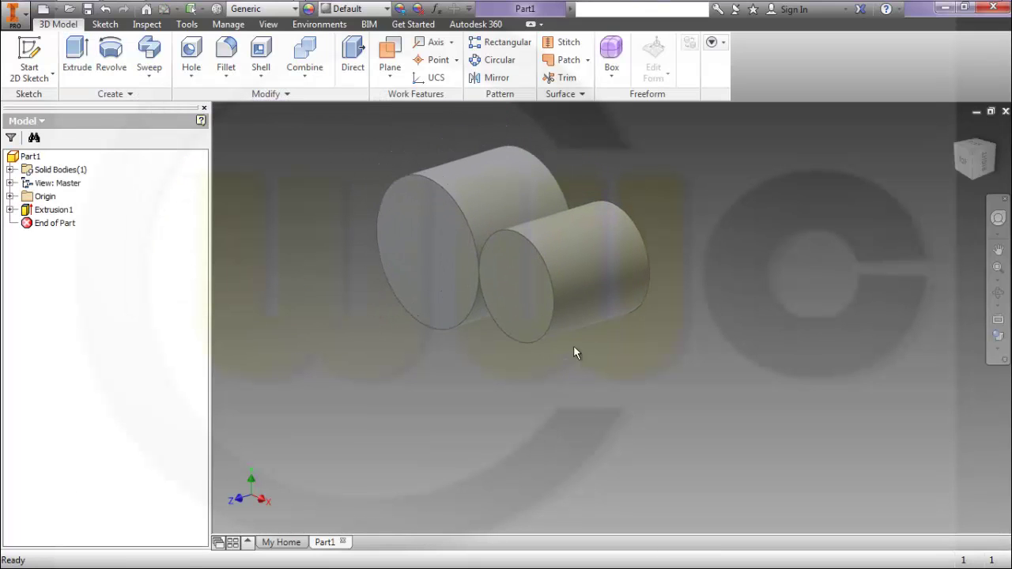
- Sketch two rectangles on the XY plane beside the cylinders, meeting at a single shared corner, and finish the sketch
left_click(30, 60)
left_click(11, 196)
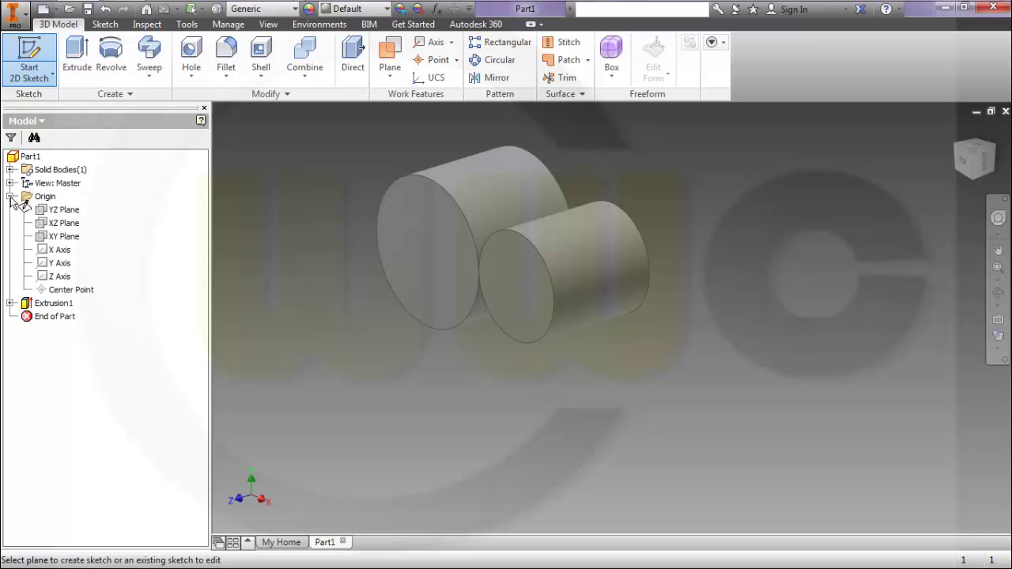
left_click(63, 238)
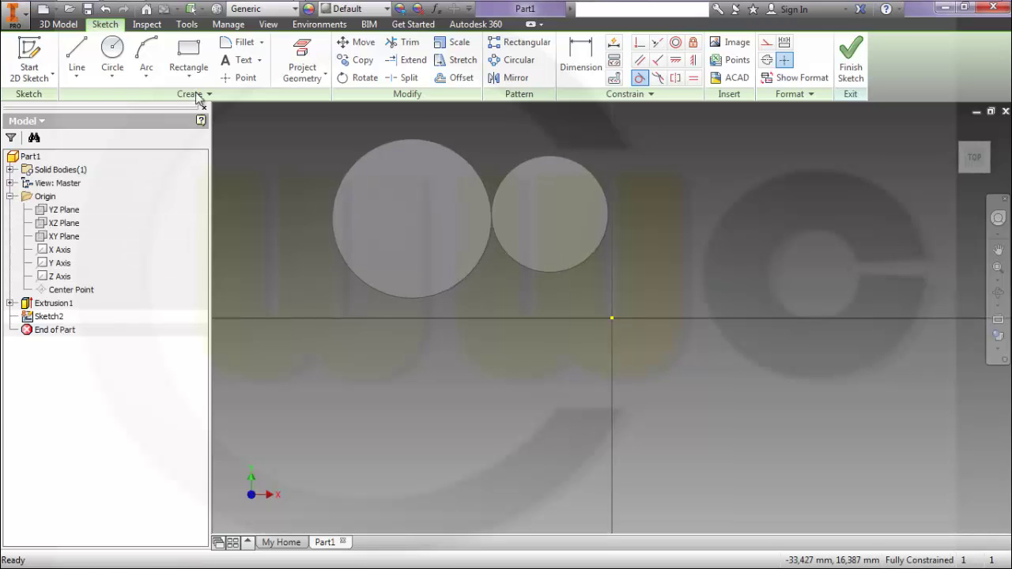
left_click(188, 51)
left_click(678, 221)
left_click(773, 282)
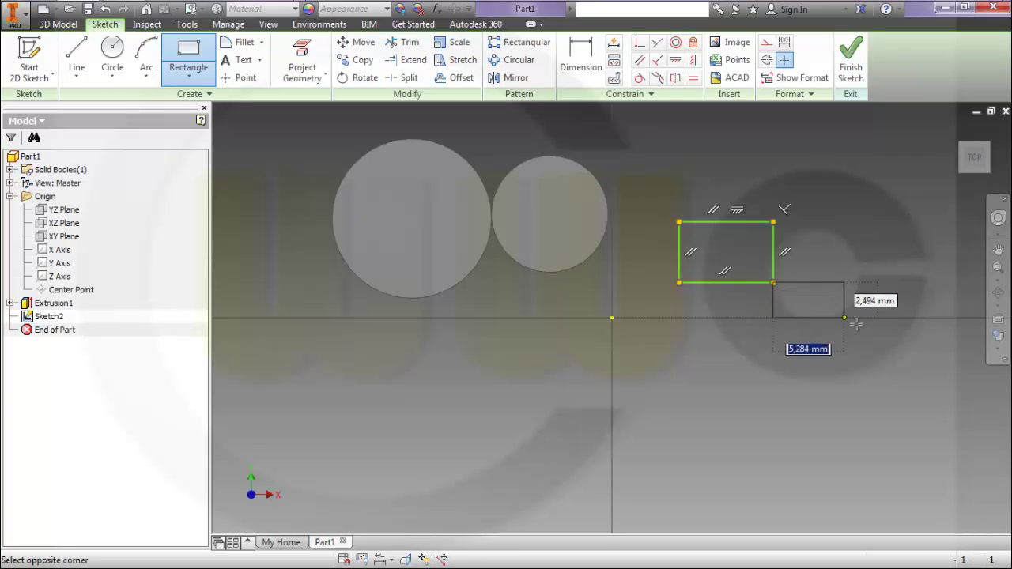
left_click(885, 350)
left_click(861, 73)
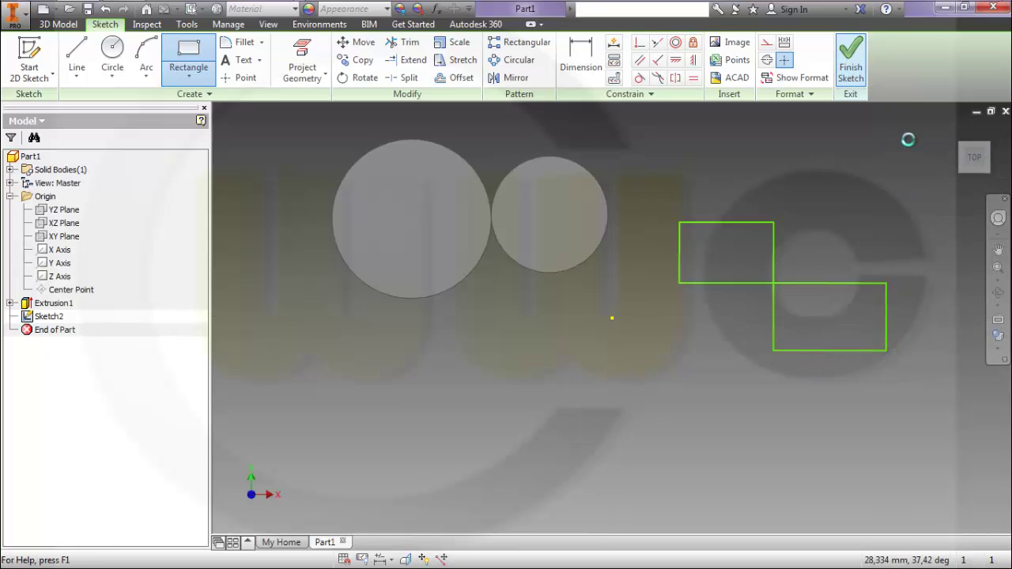
- Extrude both corner-touching rectangle profiles by 10 mm as a solid with the Join operation
left_click(74, 63)
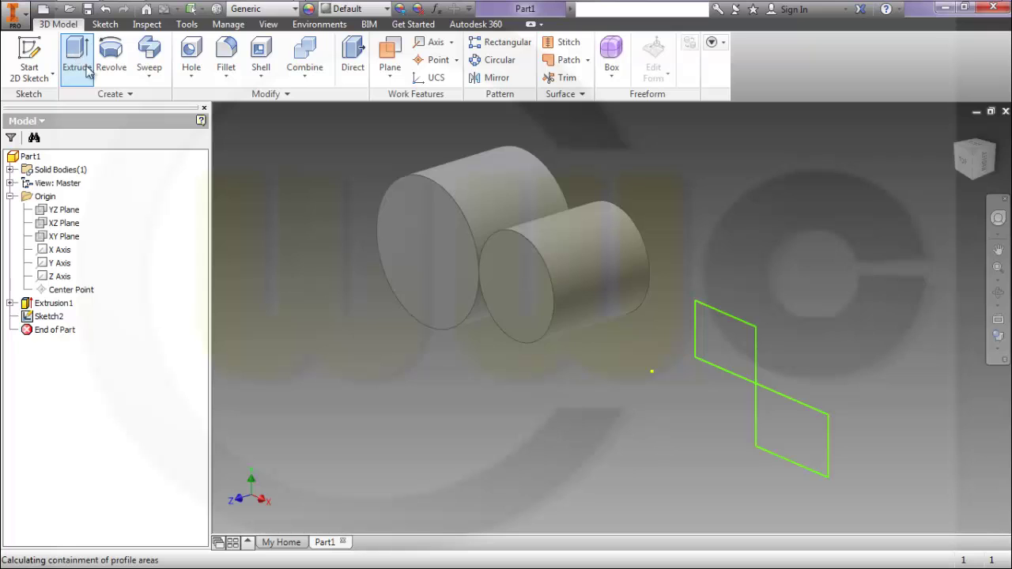
left_click(707, 350)
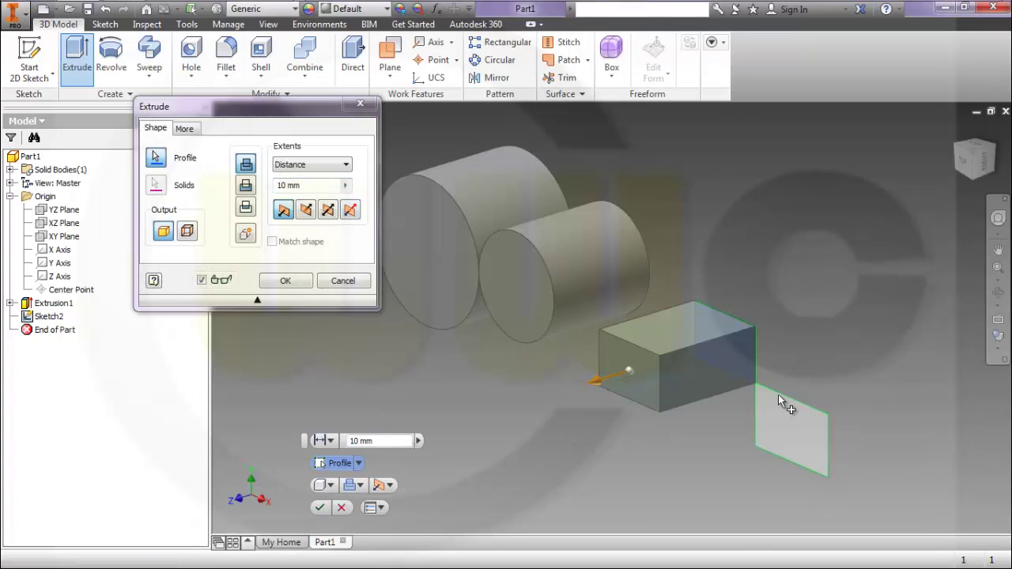
left_click(777, 398)
left_click(292, 282)
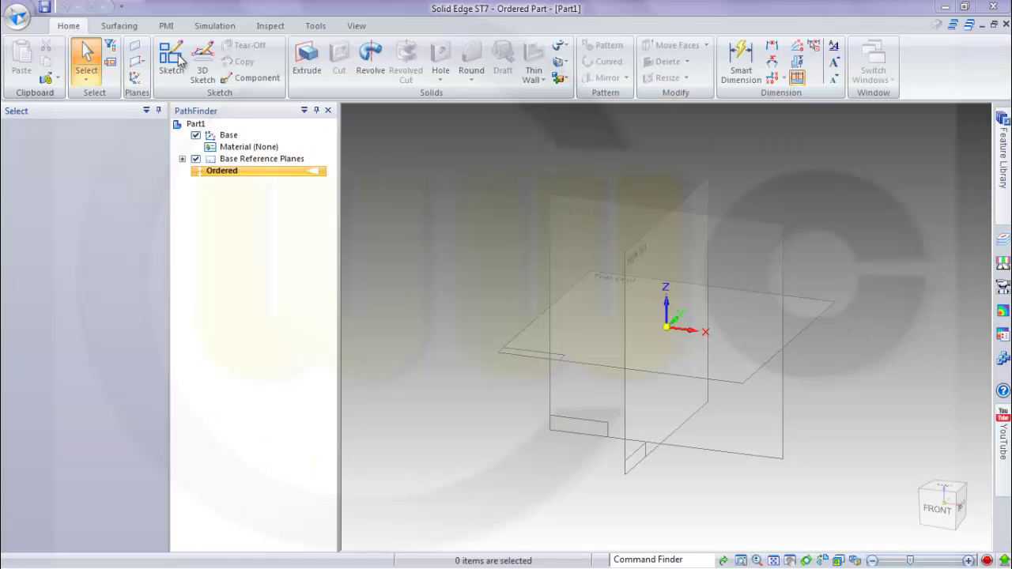
- Switch to Solid Edge ST7, start a sketch on the front plane and draw two separate circles above the origin
left_click(179, 62)
left_click(580, 203)
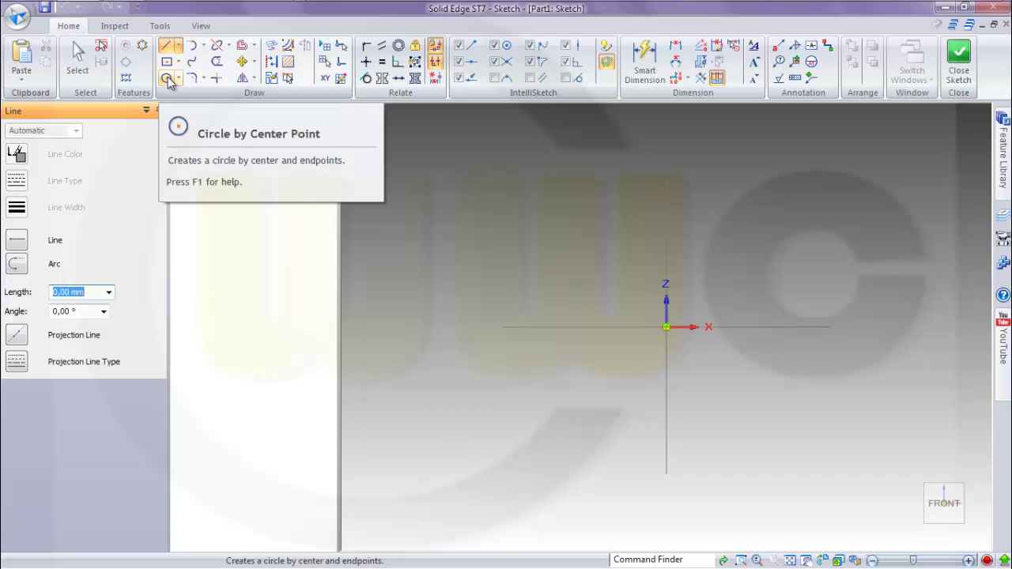
left_click(166, 77)
left_click(524, 226)
left_click(574, 247)
left_click(641, 216)
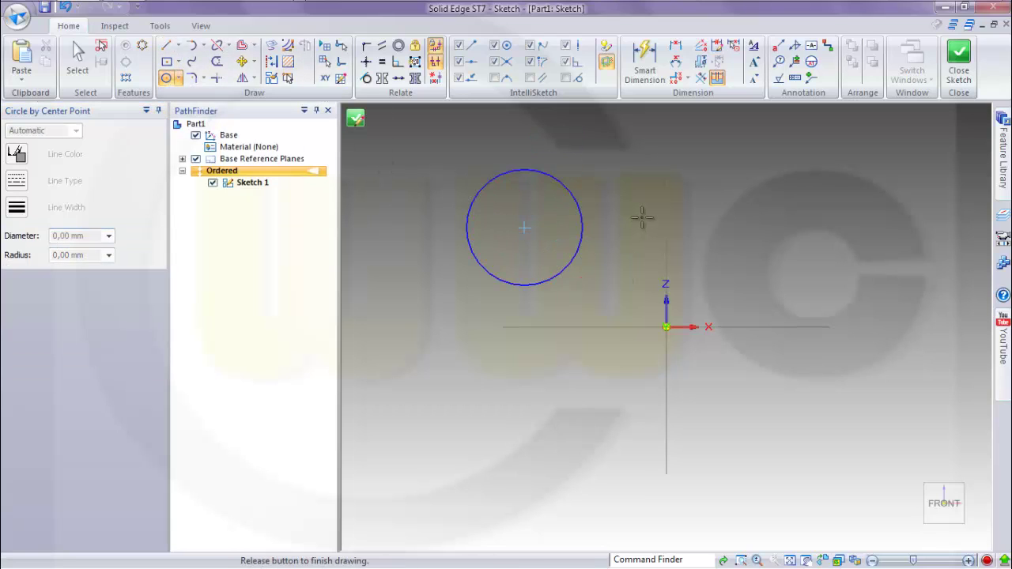
left_click(693, 224)
key("Escape")
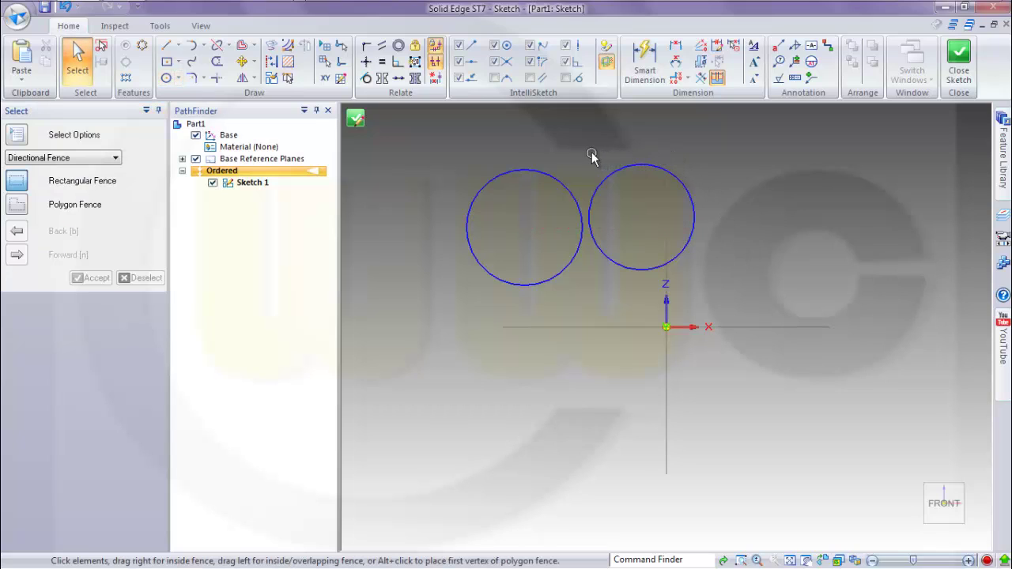
- Apply a Tangent relation between the two circles and close the sketch
left_click(366, 78)
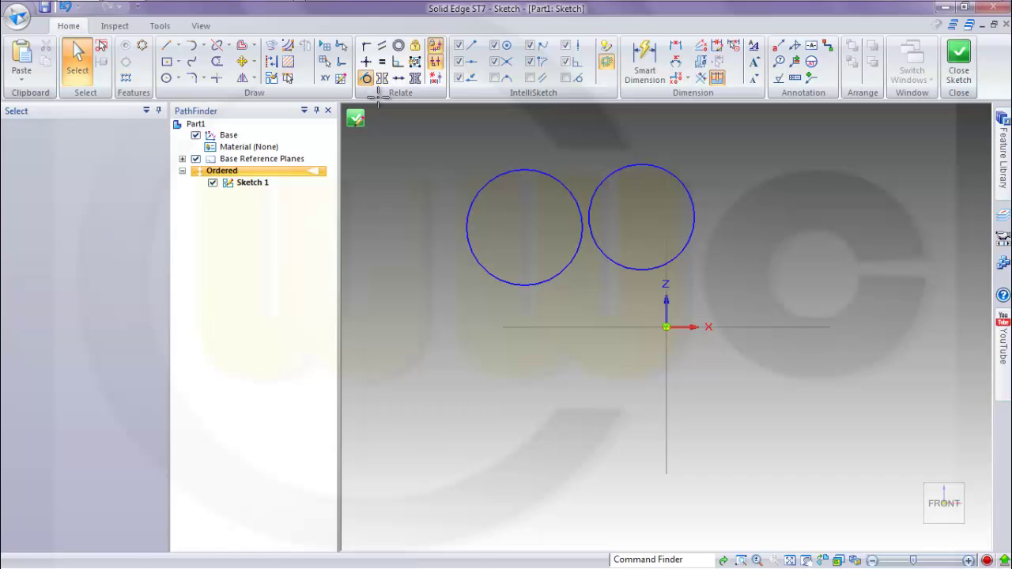
left_click(555, 174)
left_click(607, 173)
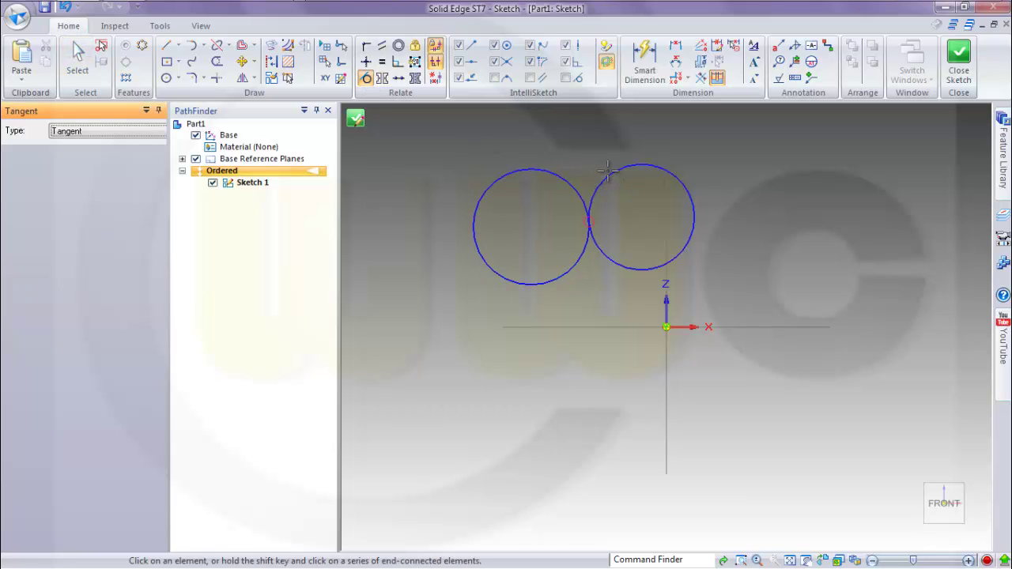
left_click(958, 59)
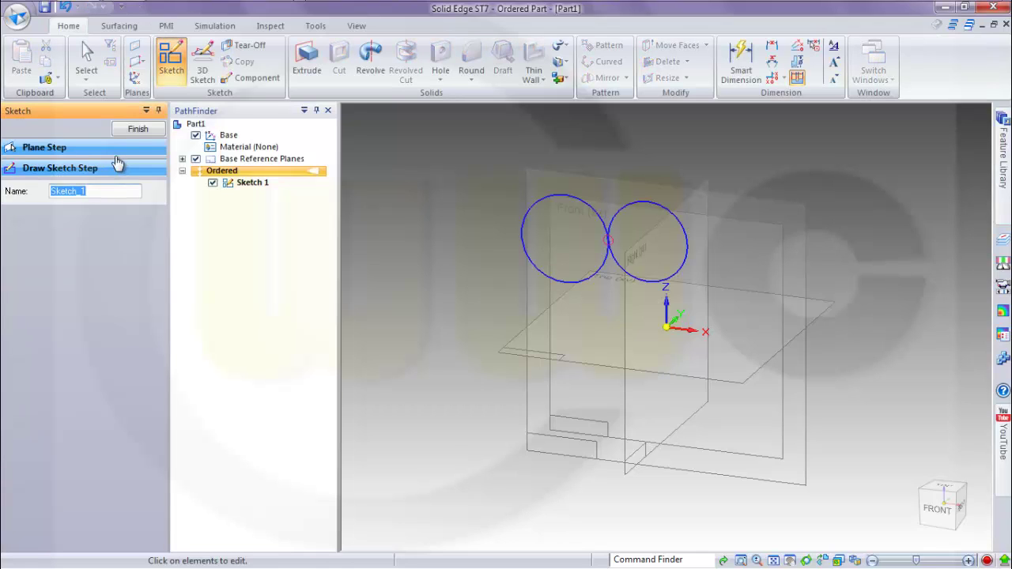
- Try to extrude both tangent circles together as one solid with a finite extent
left_click(307, 60)
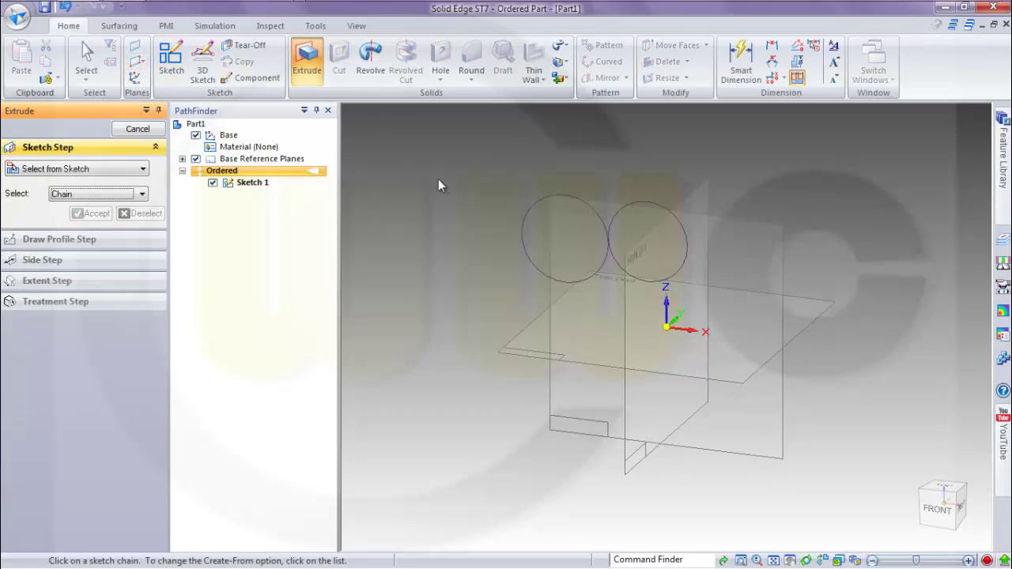
left_click(521, 226)
left_click(616, 222)
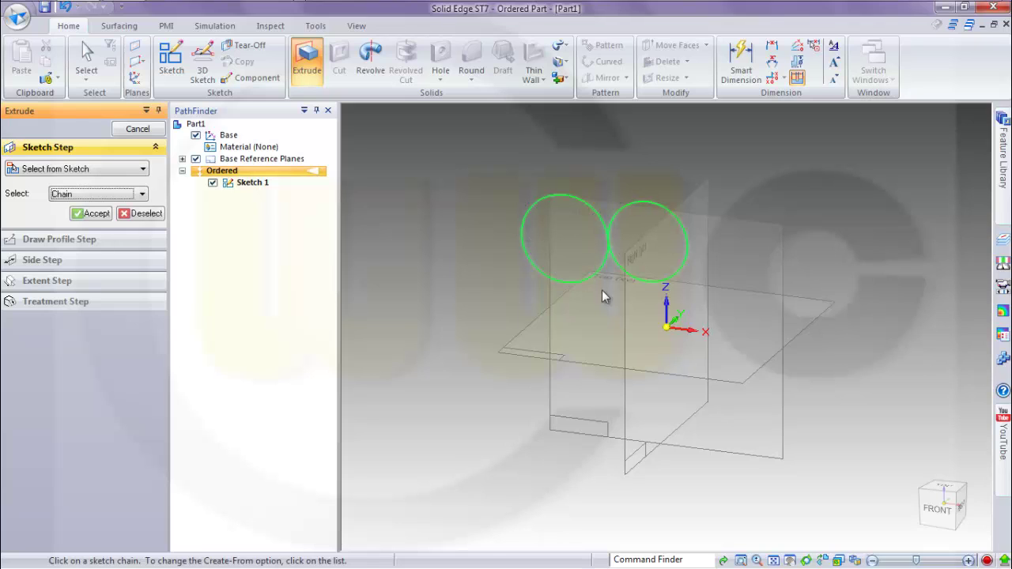
left_click(93, 214)
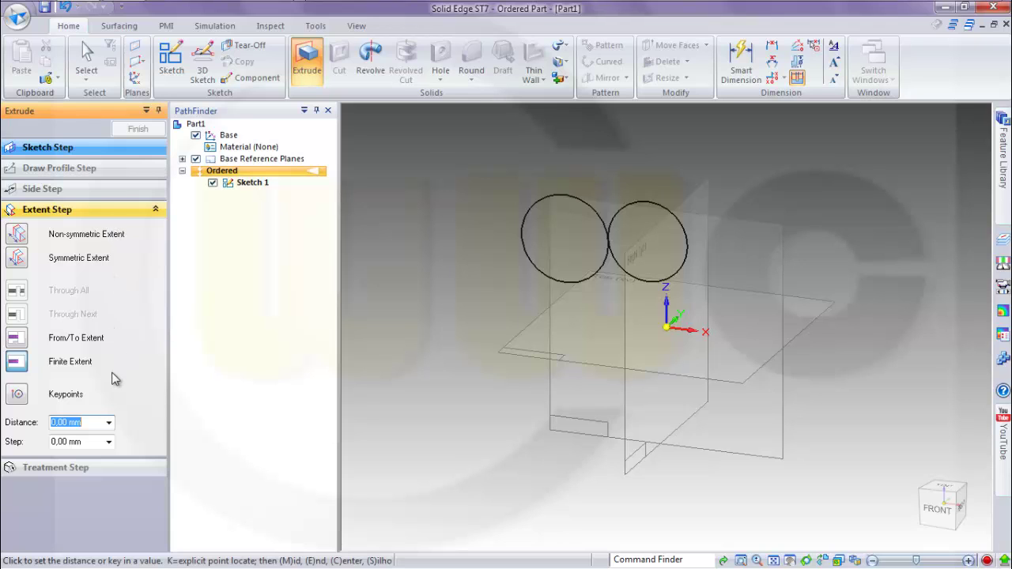
left_click(457, 298)
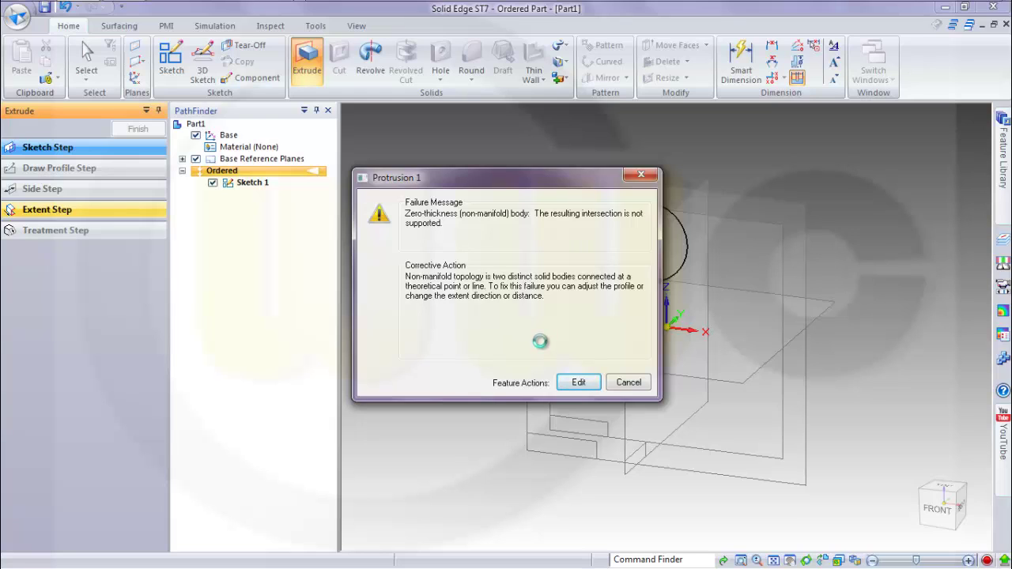
left_click(627, 386)
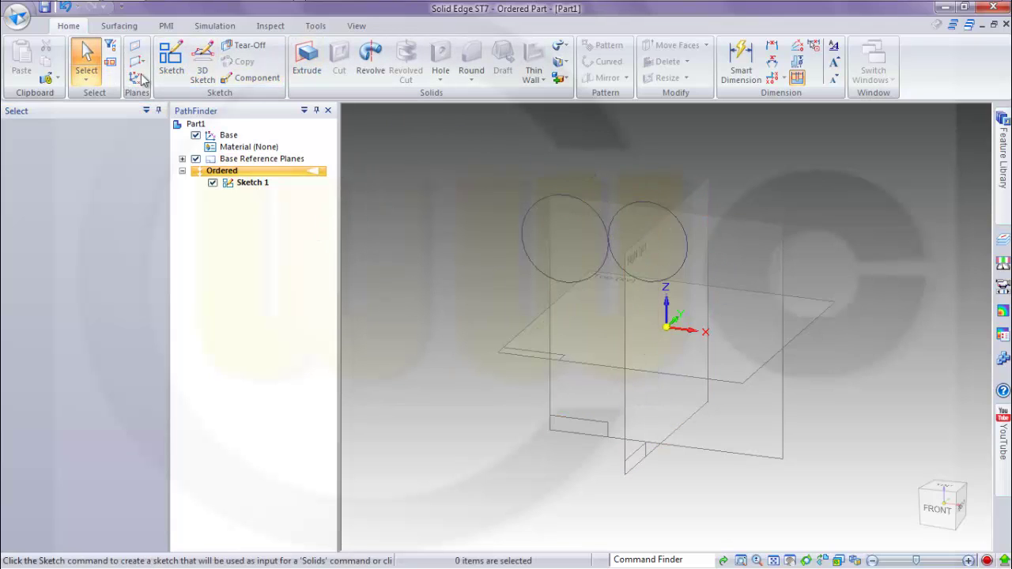
- Start a new sketch on the front plane and draw a rectangle by its center, below the circles
left_click(171, 57)
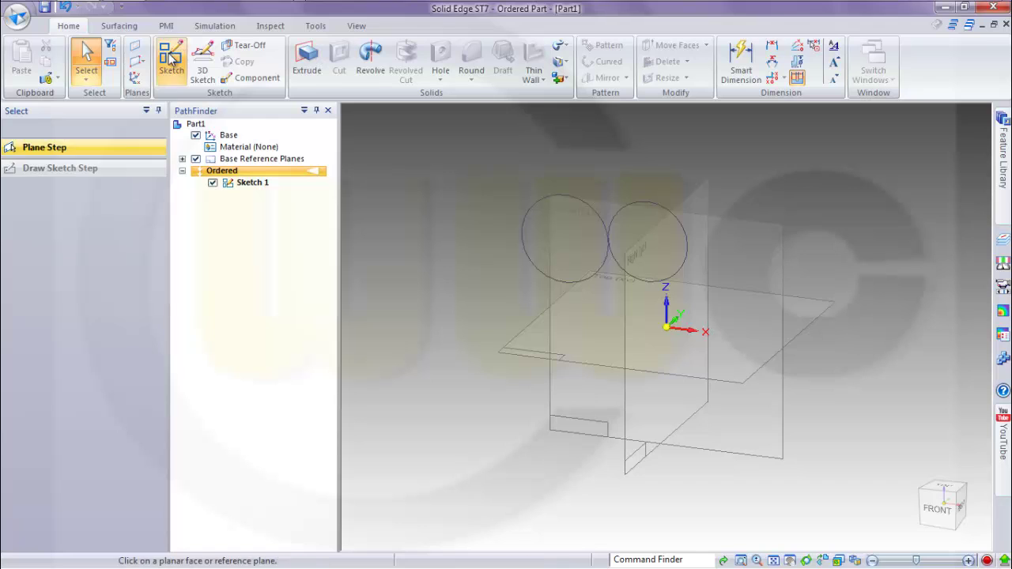
left_click(741, 223)
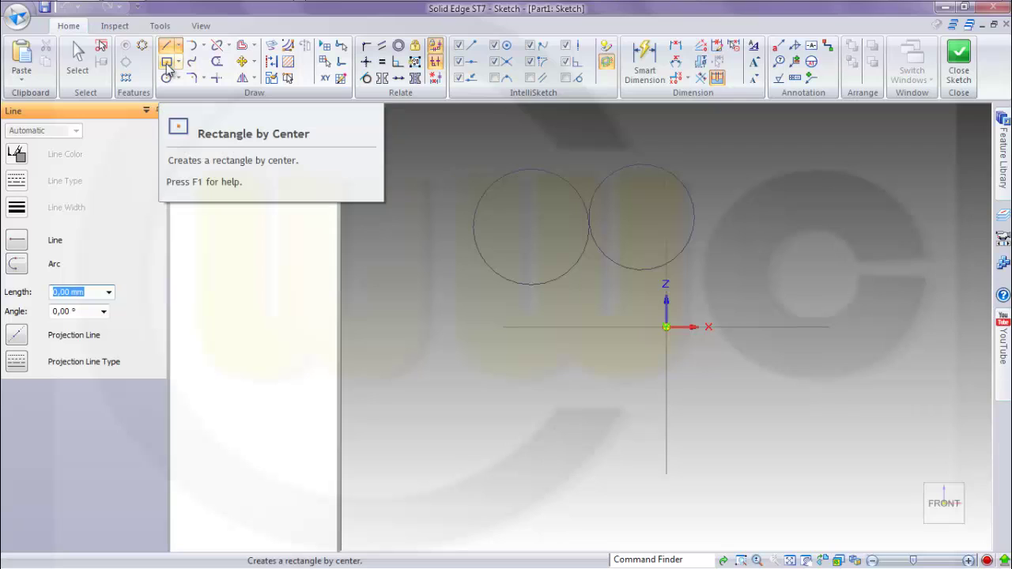
left_click(166, 64)
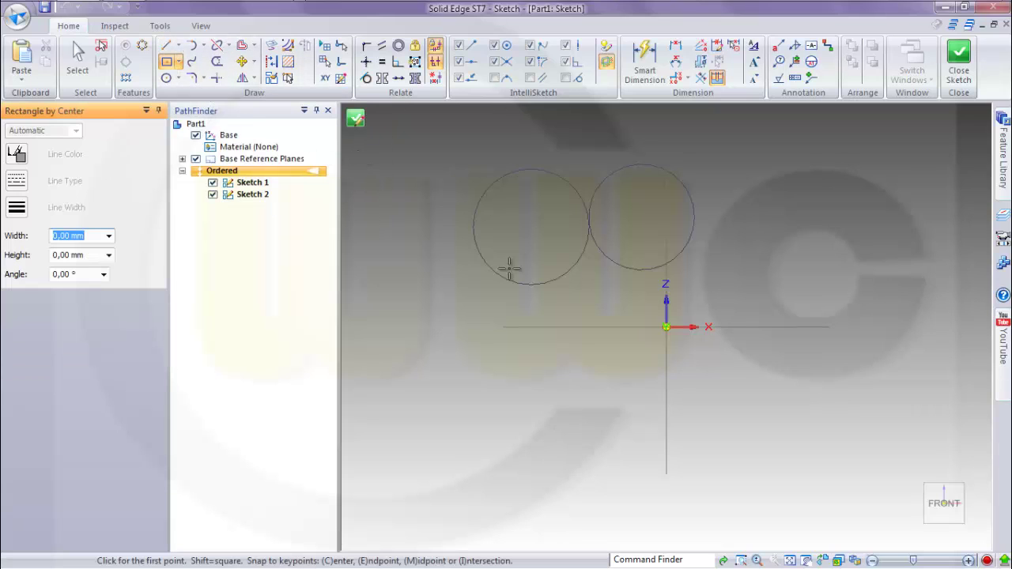
left_click(714, 369)
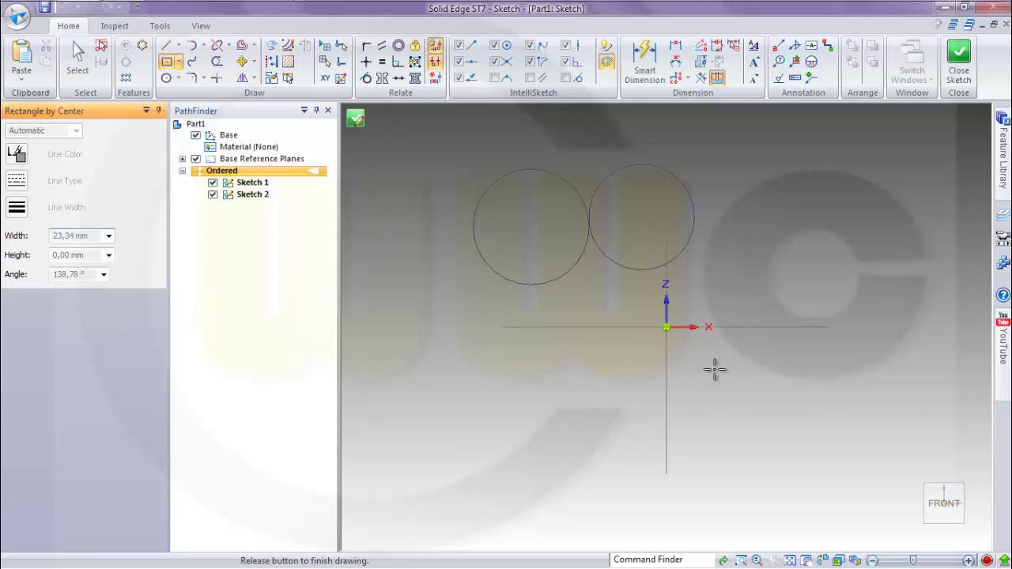
left_click(804, 415)
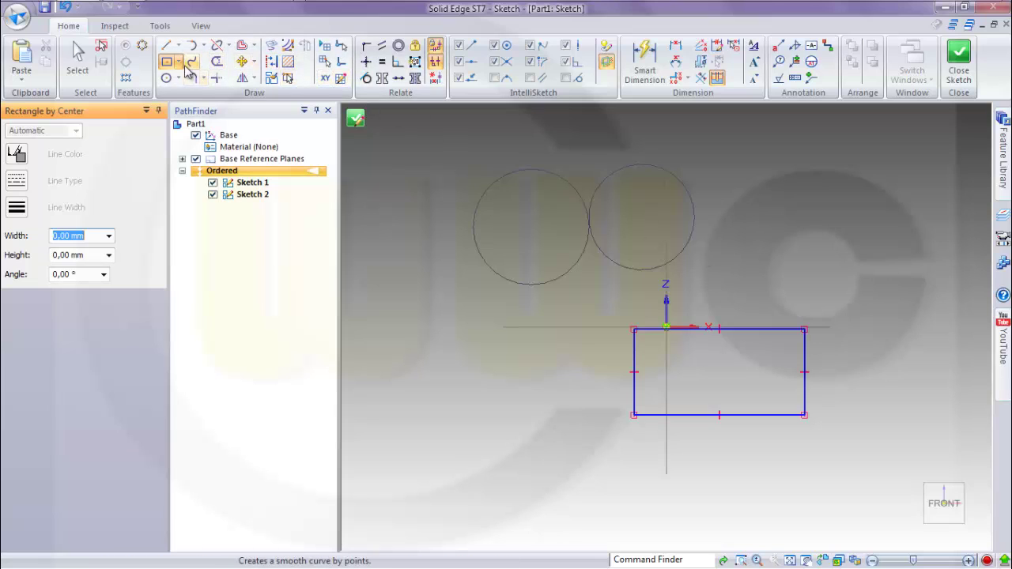
- Draw a two-point rectangle starting at the first rectangle's lower right corner, then close and finish the sketch
left_click(179, 63)
left_click(186, 96)
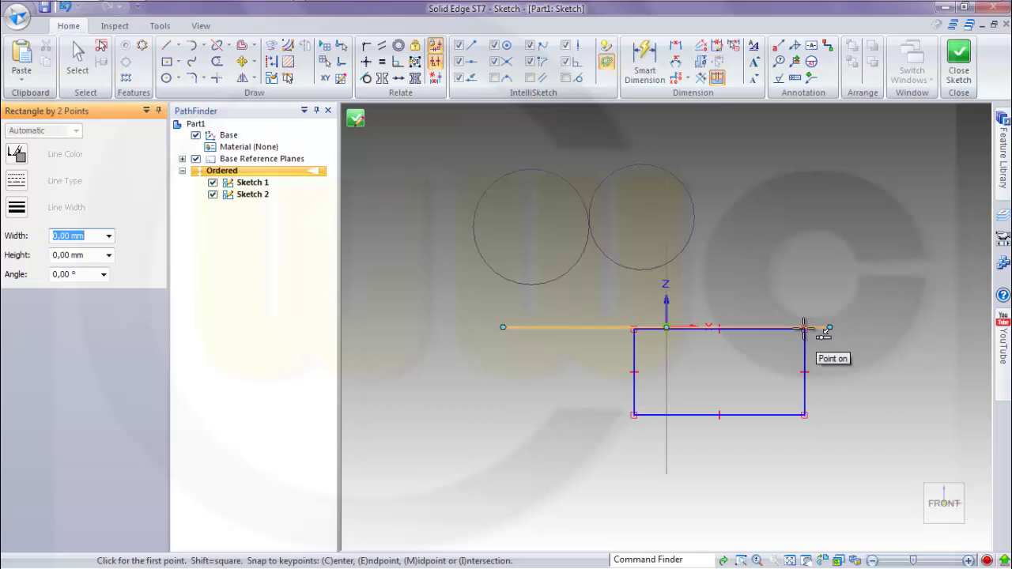
left_click(804, 415)
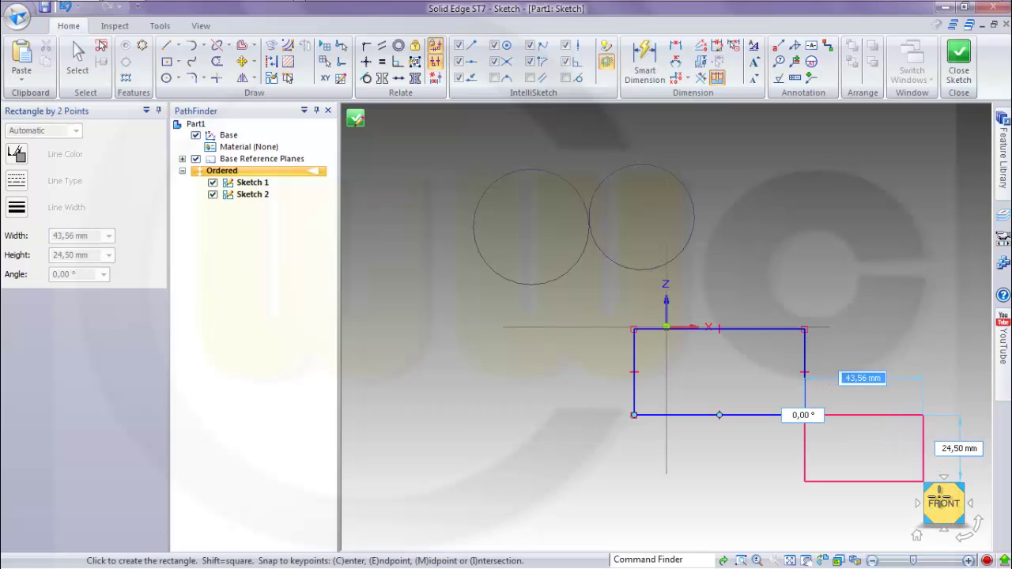
left_click(958, 470)
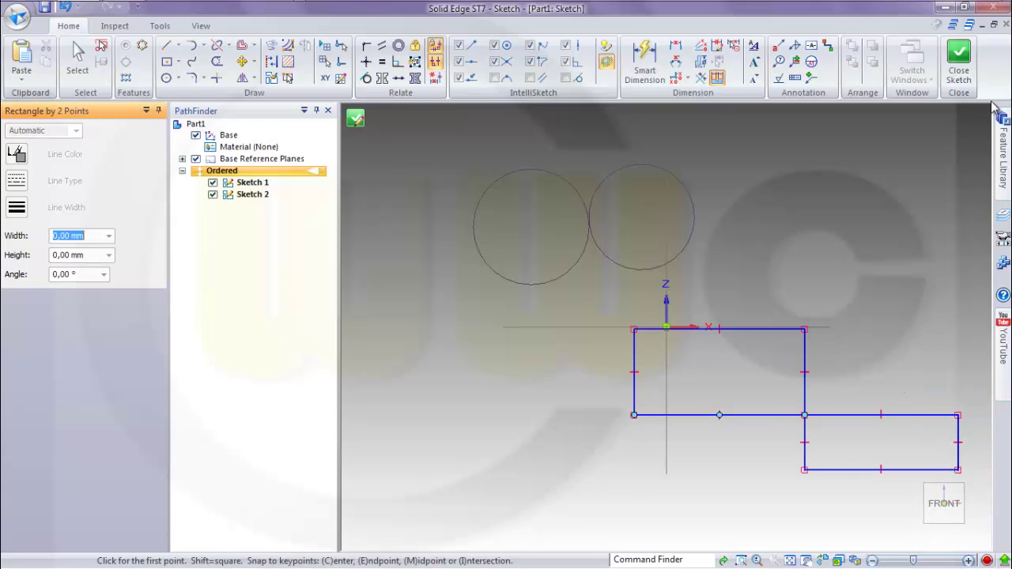
left_click(960, 65)
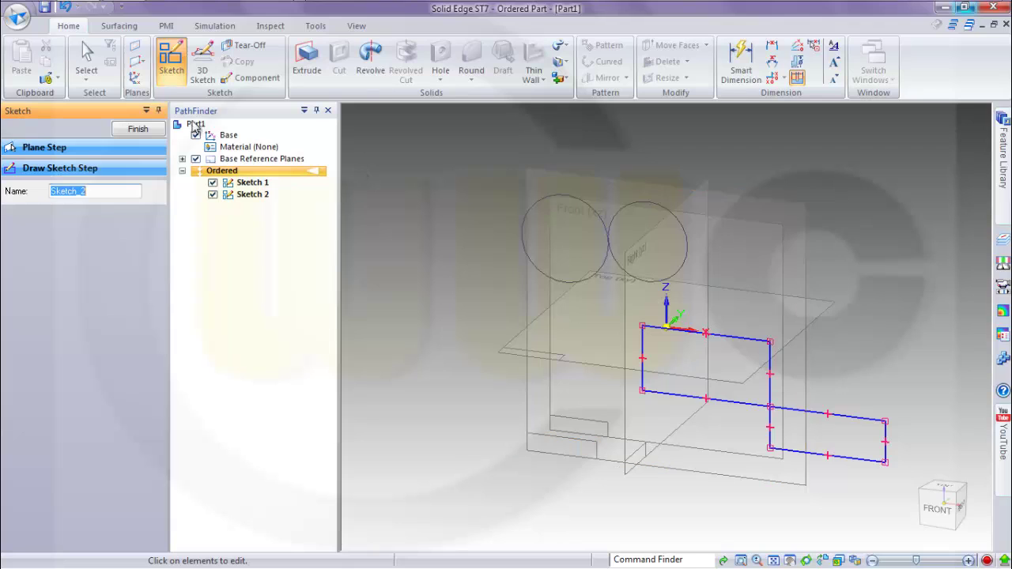
left_click(140, 131)
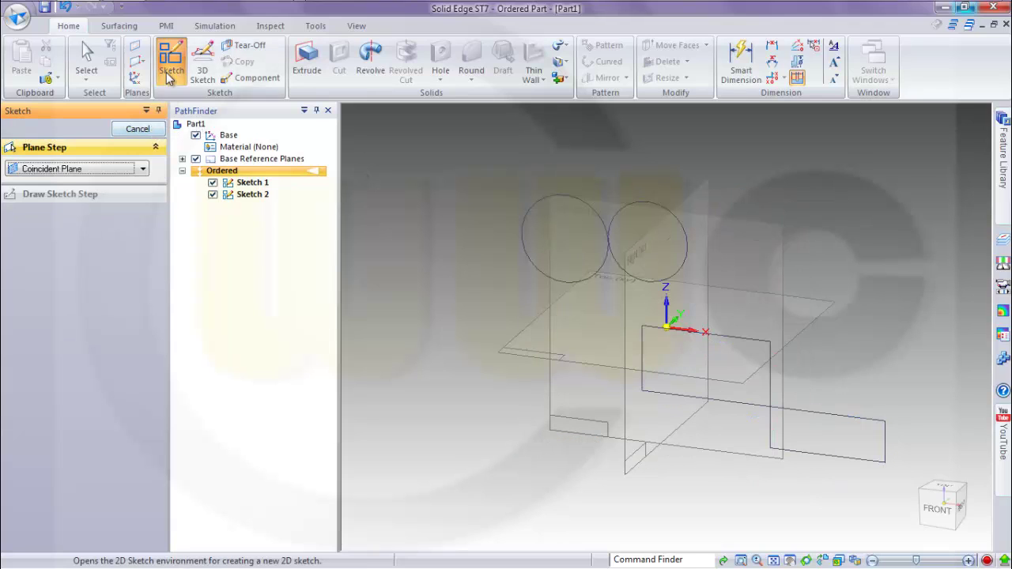
- Try to extrude both corner-touching rectangles together as one solid with a finite extent
left_click(743, 342)
left_click(806, 418)
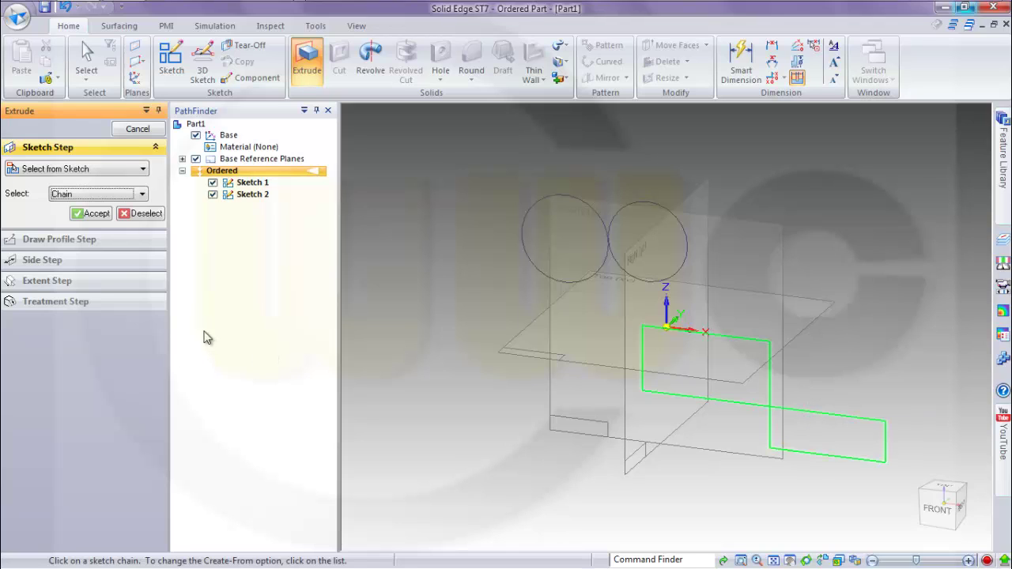
left_click(92, 214)
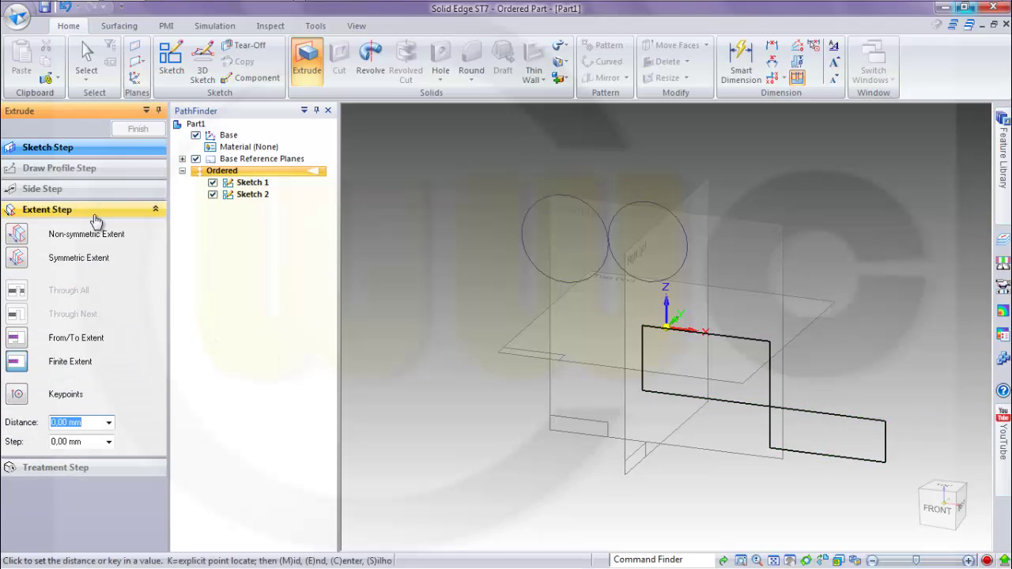
left_click(630, 388)
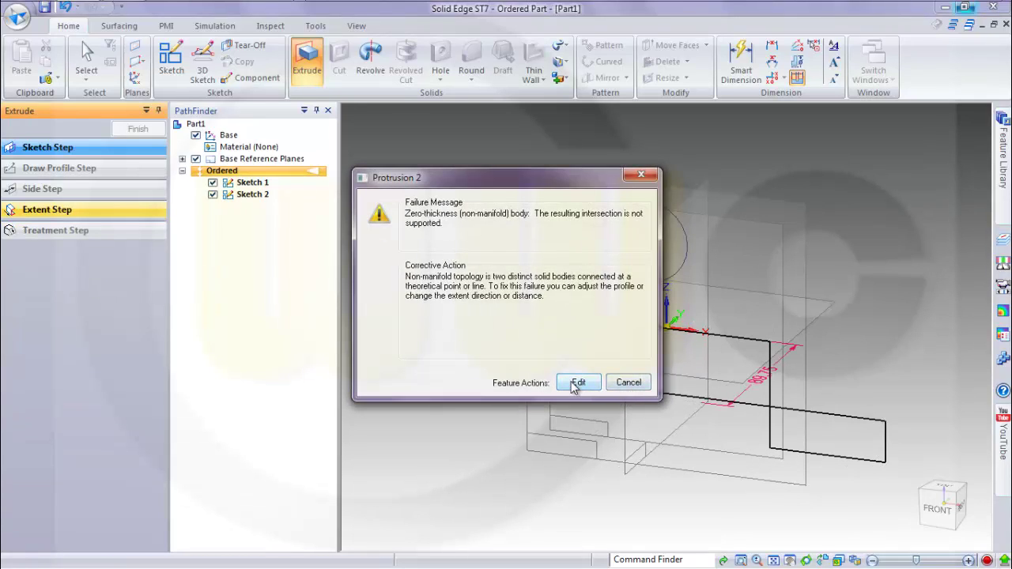
left_click(629, 382)
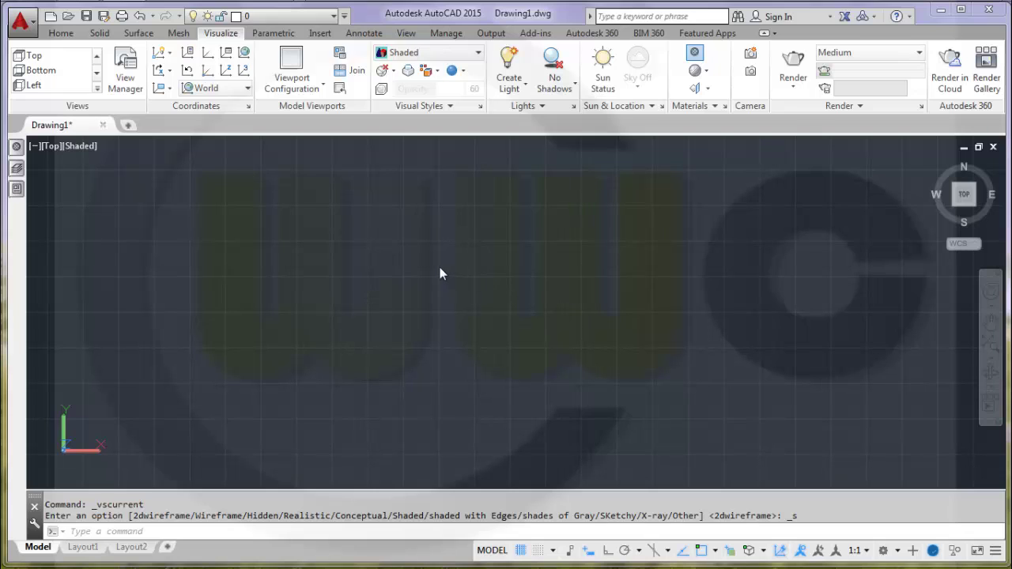
- Switch to AutoCAD 2015 and draw a circle of about 469 radius with a larger, separate circle beside it
left_click(62, 33)
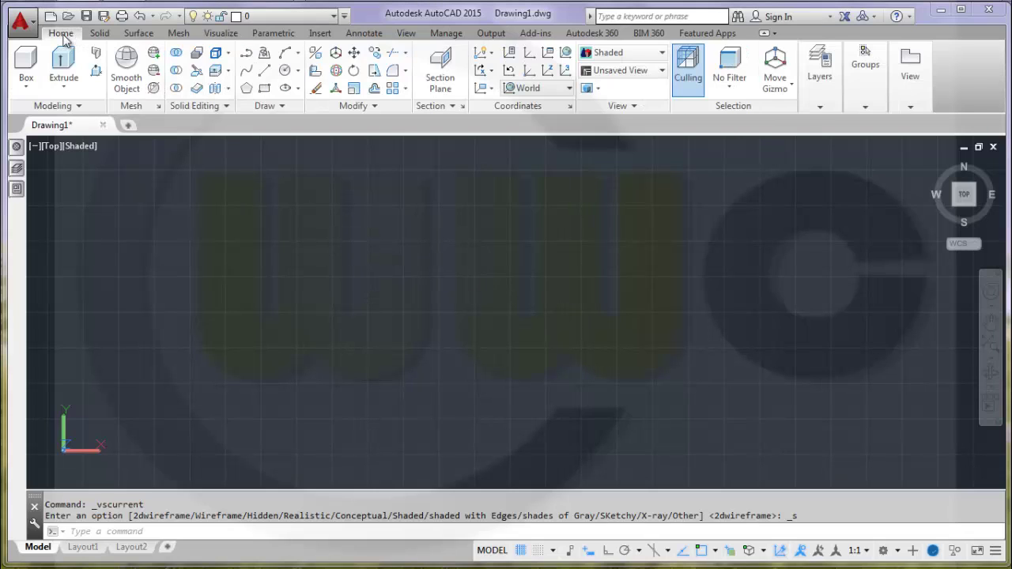
left_click(285, 70)
left_click(258, 281)
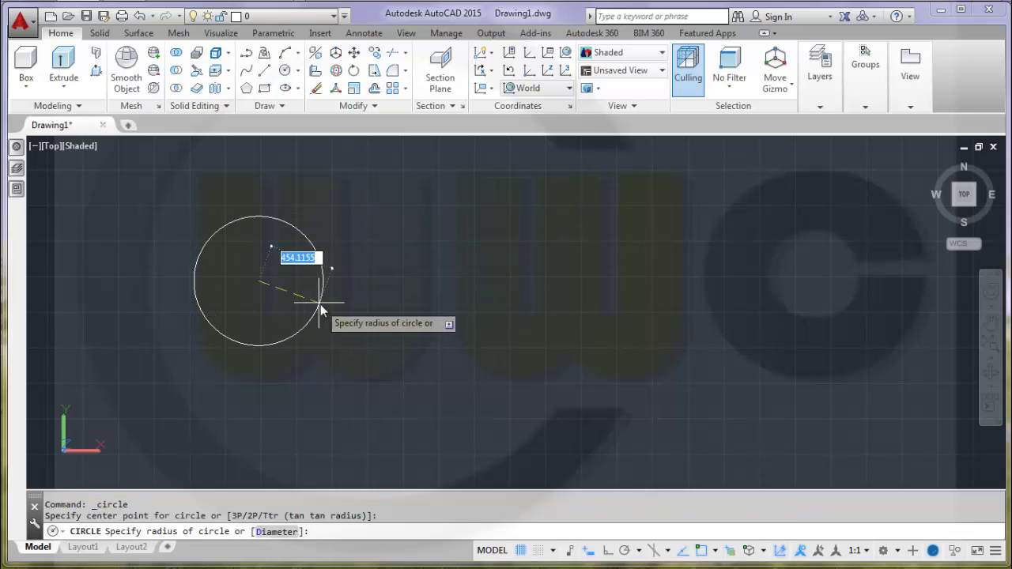
left_click(323, 301)
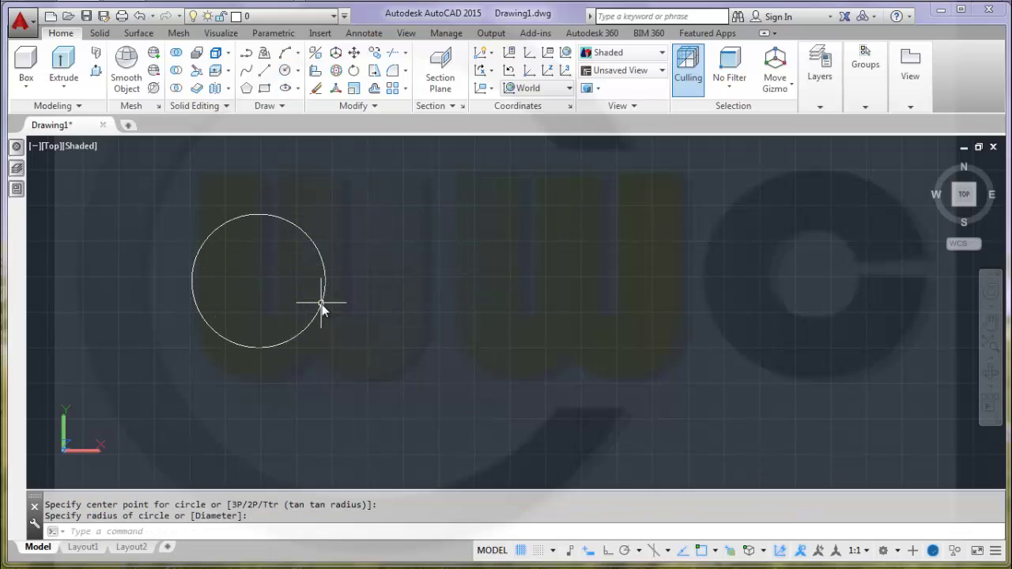
left_click(286, 70)
left_click(423, 279)
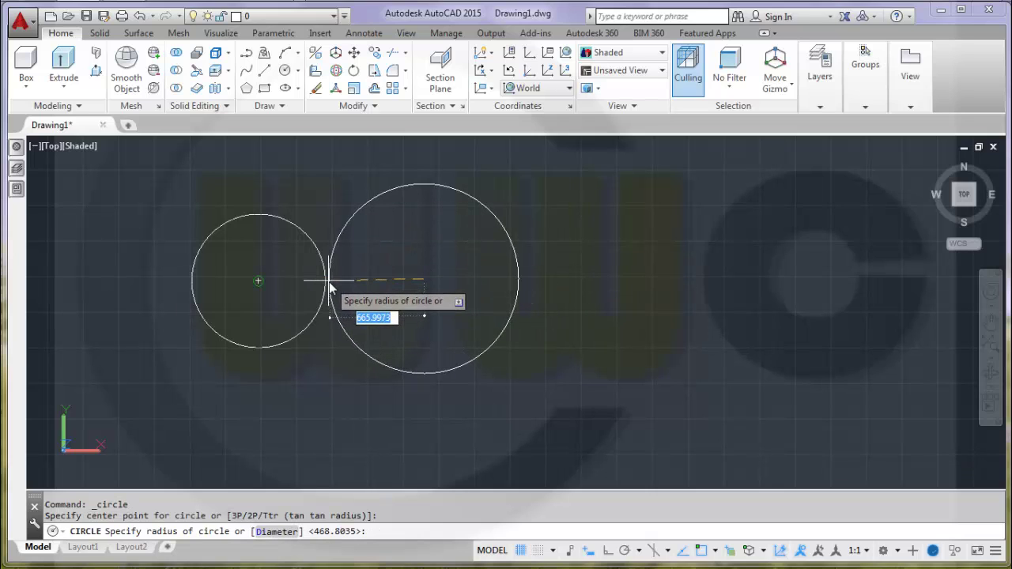
key("Escape")
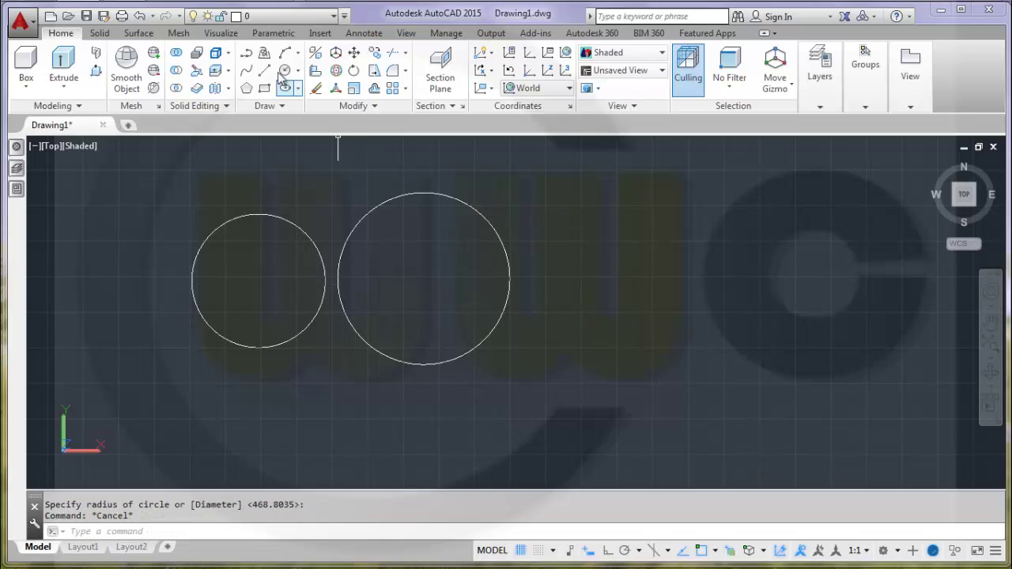
- Apply a Tangent constraint that moves the larger circle against the smaller one
left_click(272, 33)
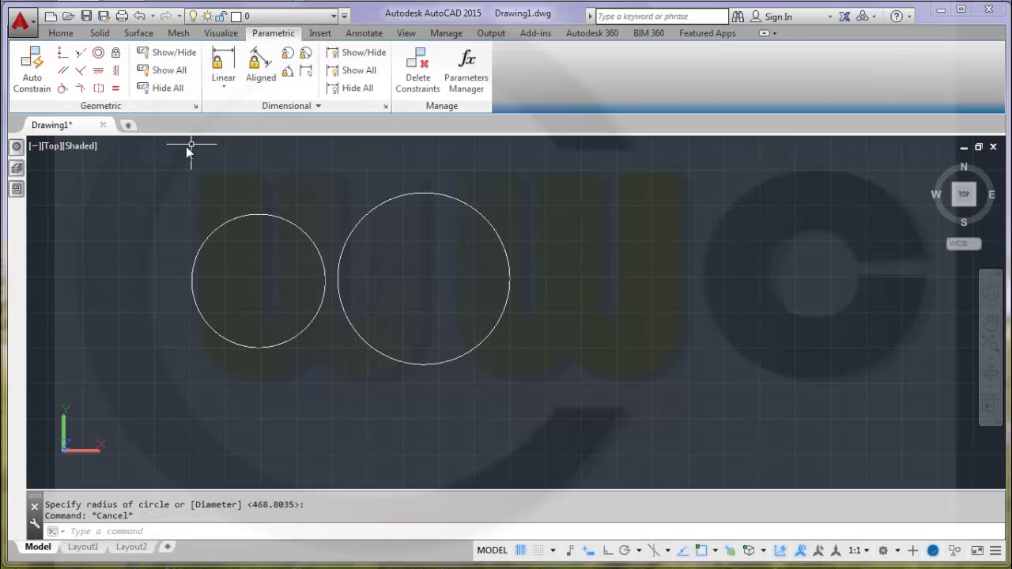
left_click(292, 223)
left_click(346, 240)
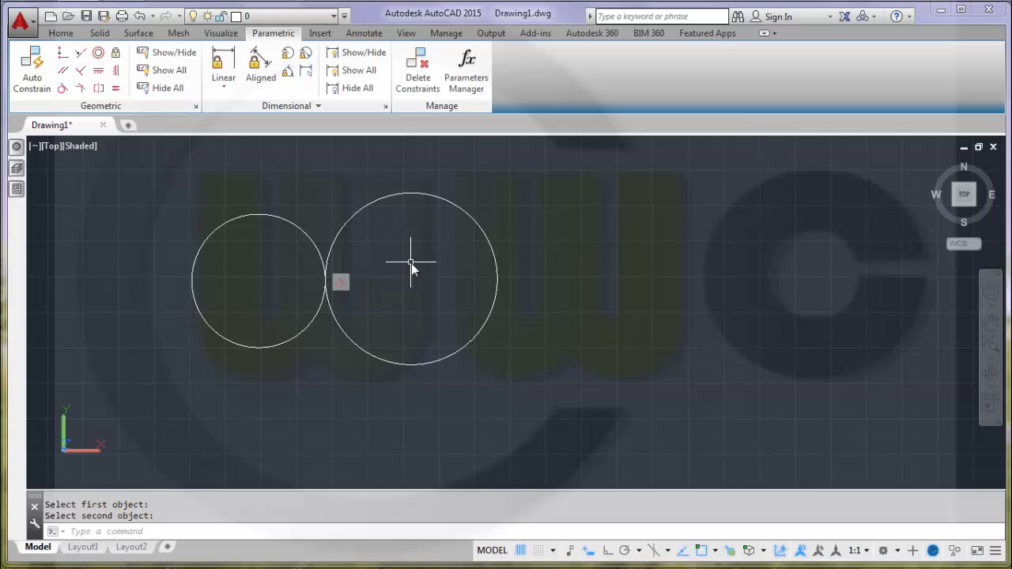
- Extrude both tangent circles upward together as solids, setting the height freehand
left_click(100, 33)
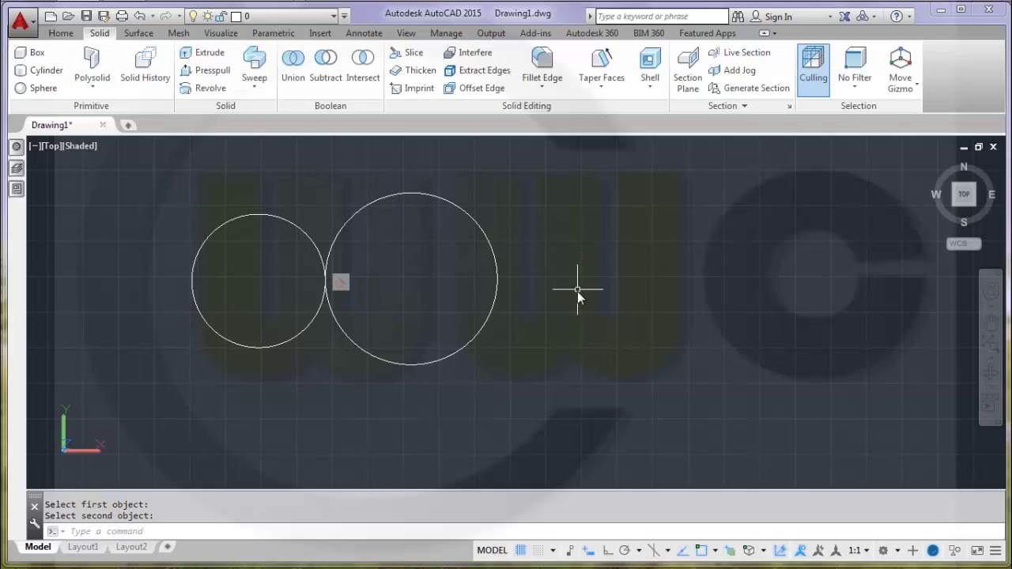
middle_click_drag(579, 291, 560, 297, "shift")
middle_click_drag(496, 247, 479, 271, "shift")
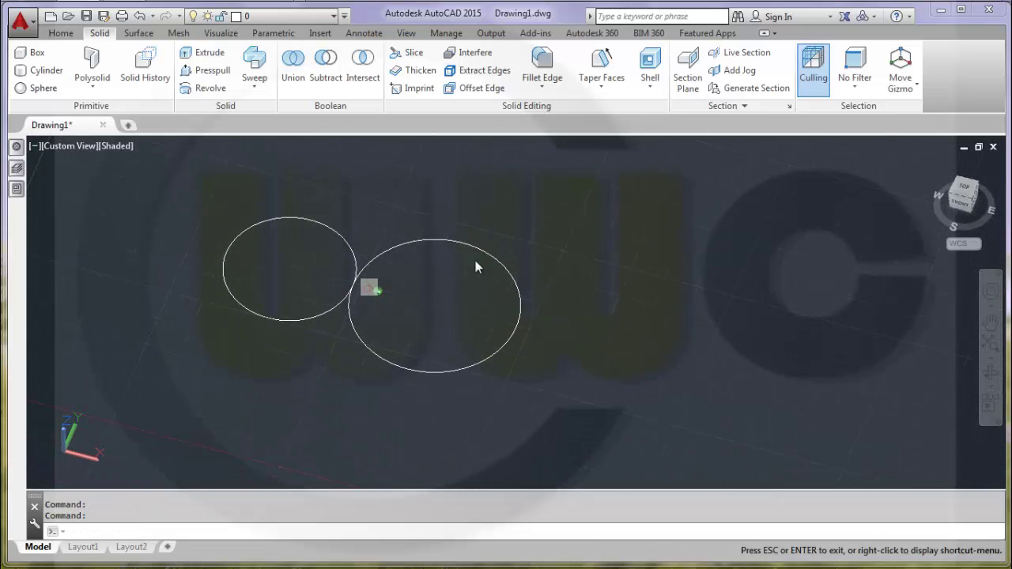
left_click(202, 53)
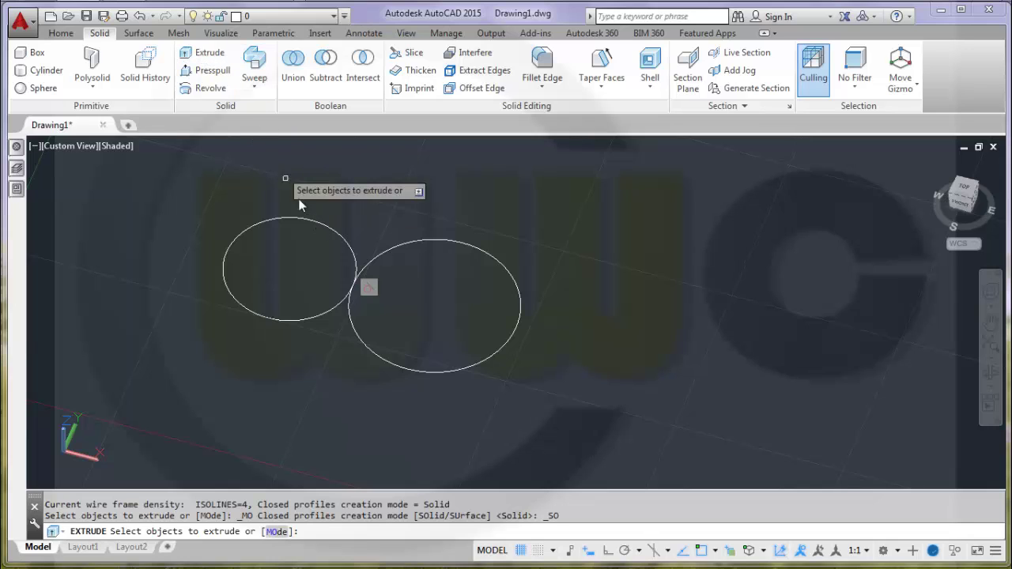
left_click(326, 226)
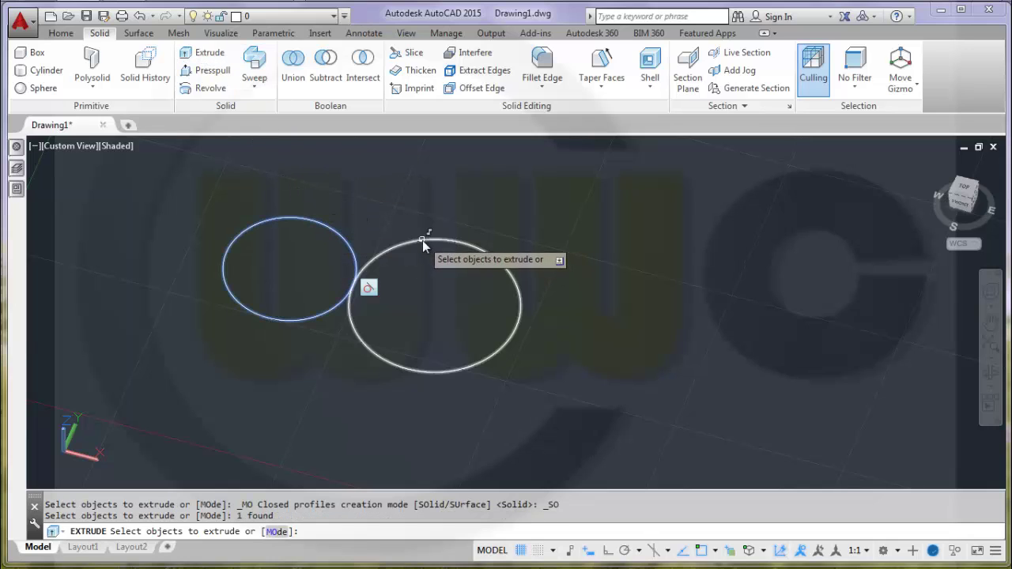
left_click(424, 239)
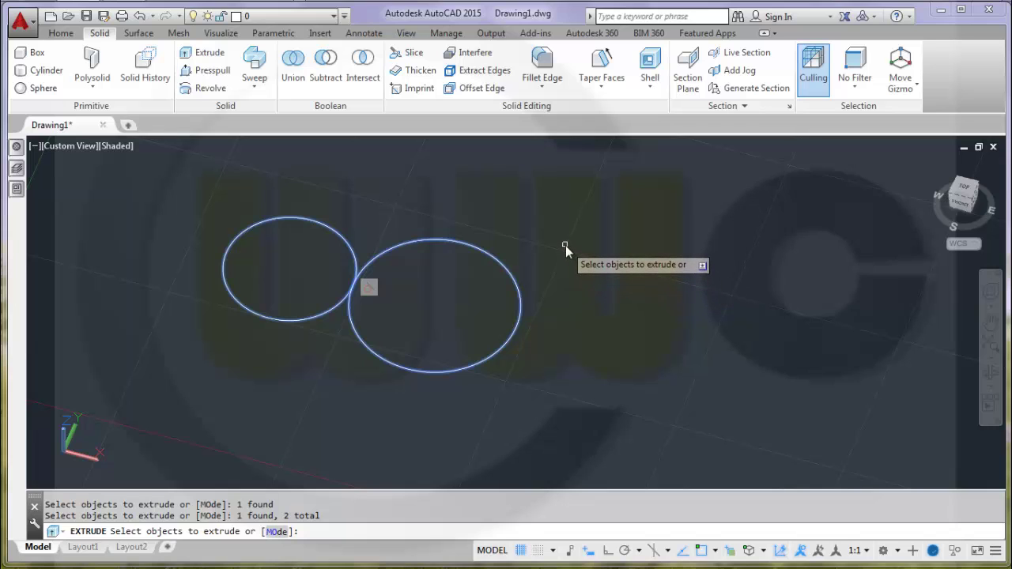
right_click(565, 246)
left_click(589, 255)
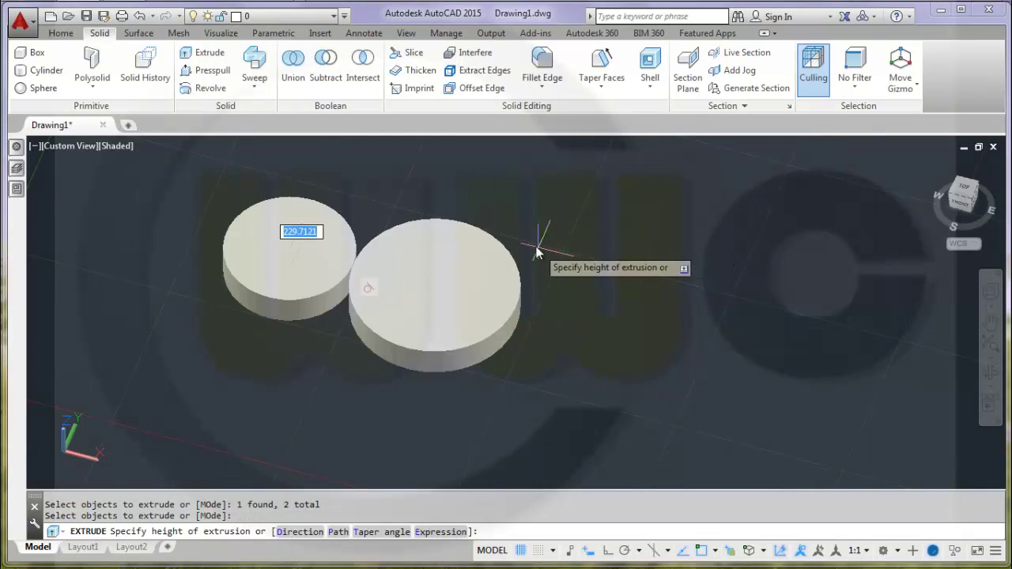
left_click(515, 221)
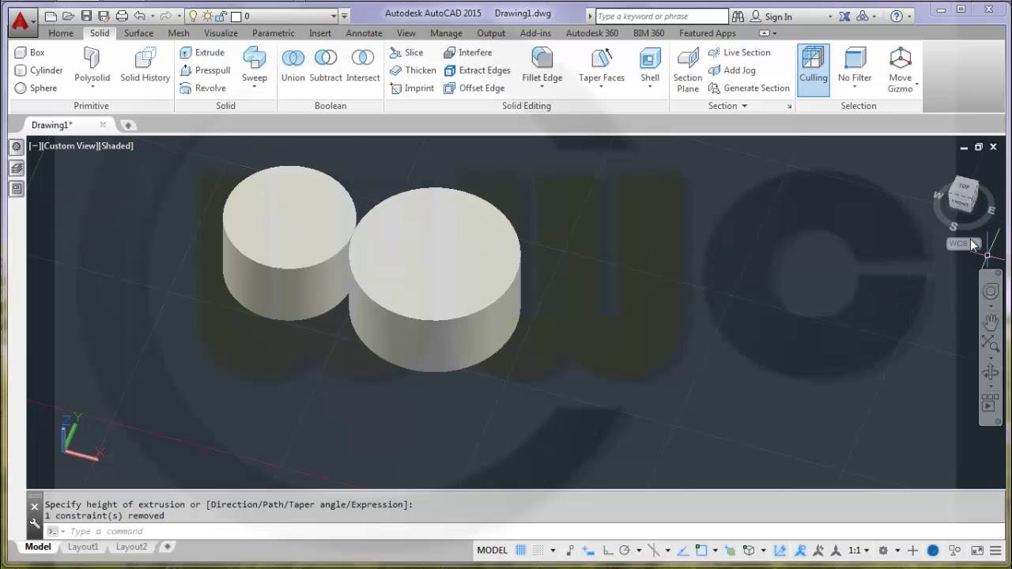
- Draw two rectangles beside the extruded cylinders, starting the second at the first one's lower-right corner so they touch only there
left_click(965, 190)
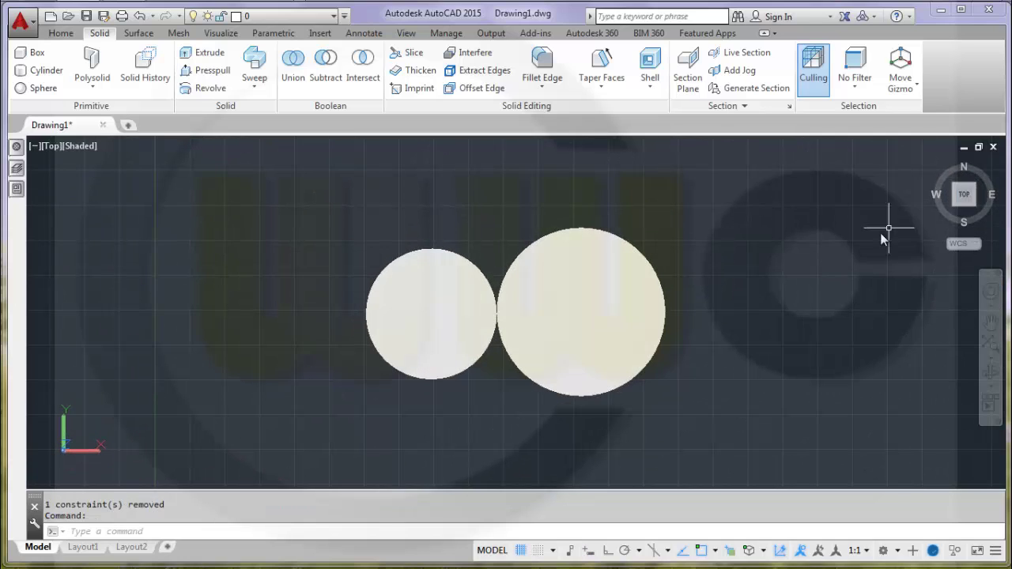
left_click_drag(779, 261, 535, 261)
key("Escape")
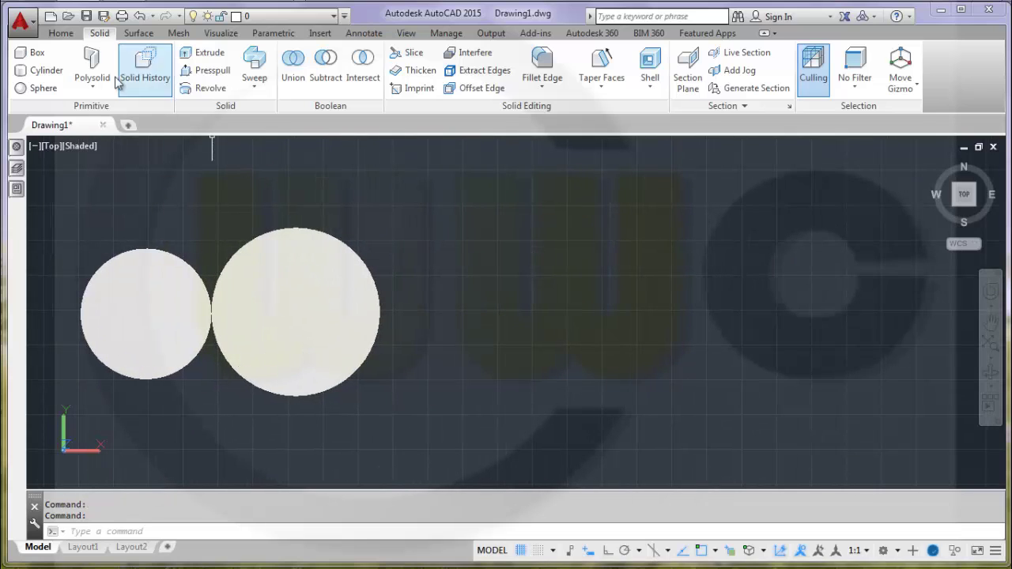
left_click(63, 34)
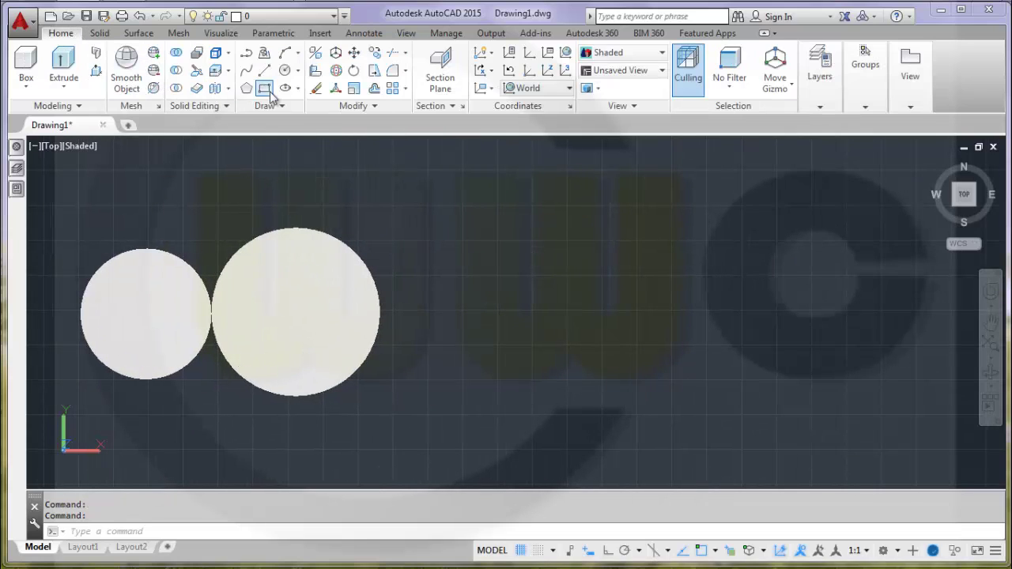
left_click(519, 235)
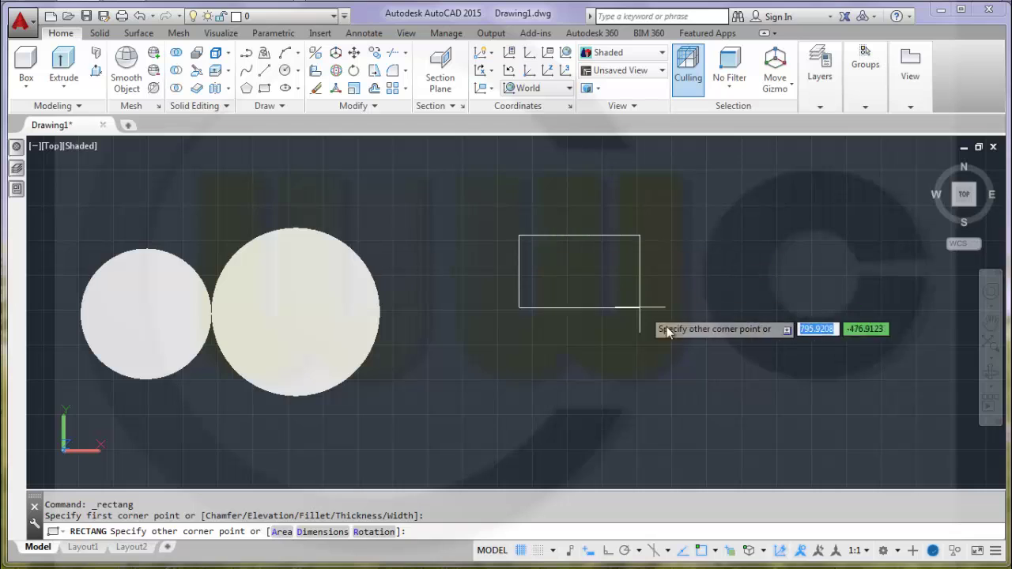
left_click(670, 332)
left_click(264, 89)
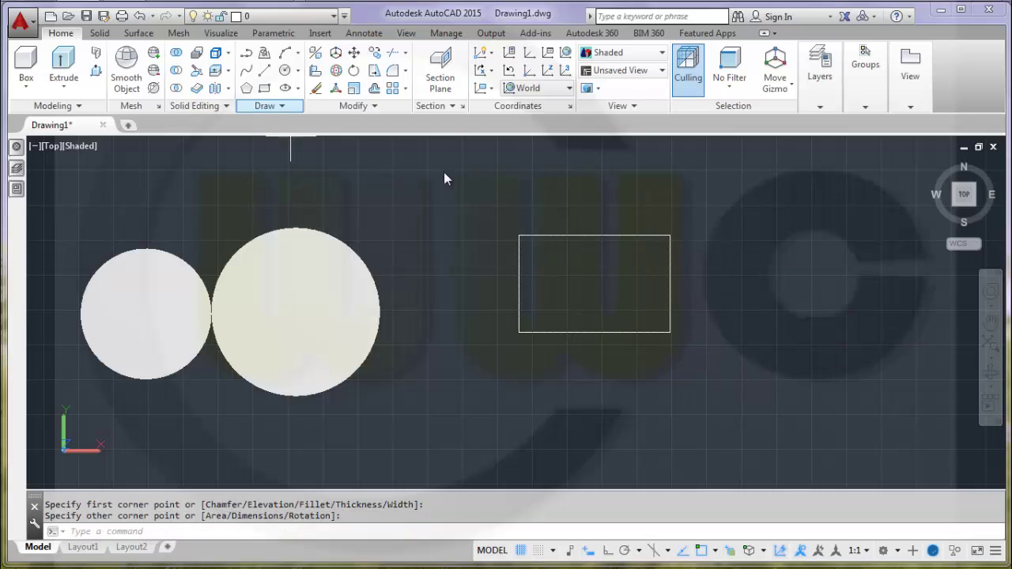
left_click(669, 332)
left_click(827, 420)
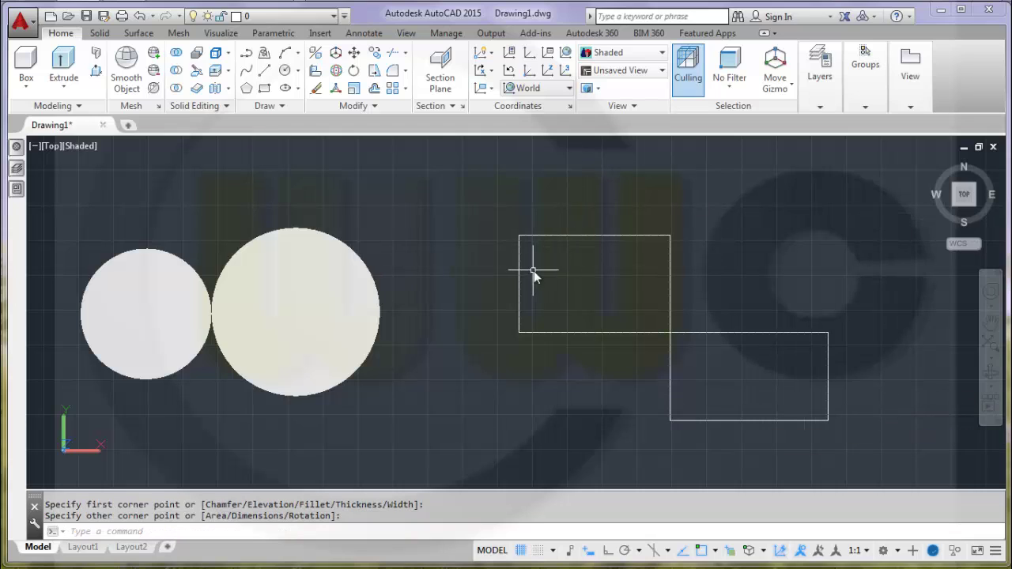
key("Escape")
- Extrude both corner-touching rectangles upward together as solids, setting the height freehand
middle_click_drag(539, 354, 536, 271, "shift")
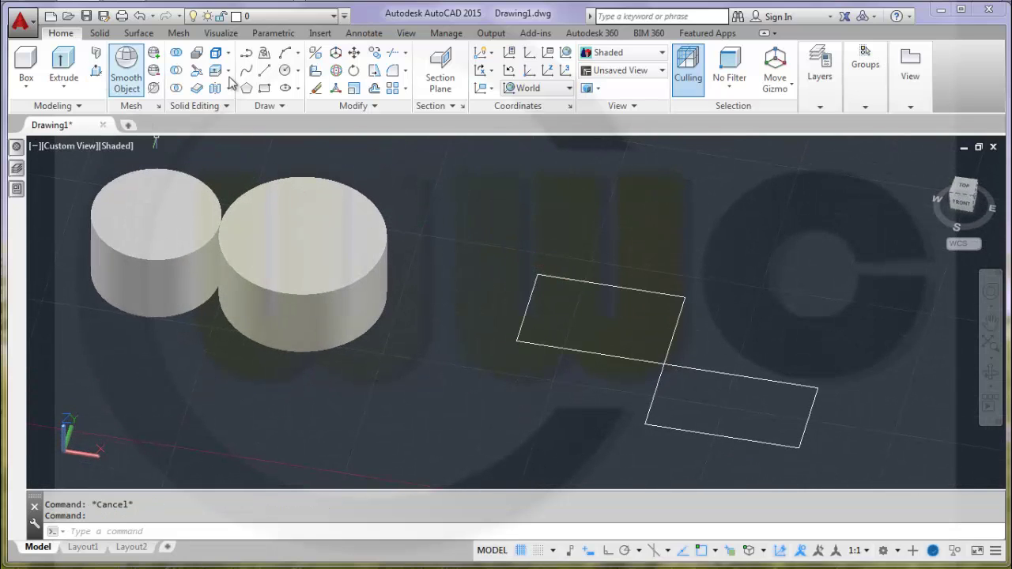
left_click(63, 63)
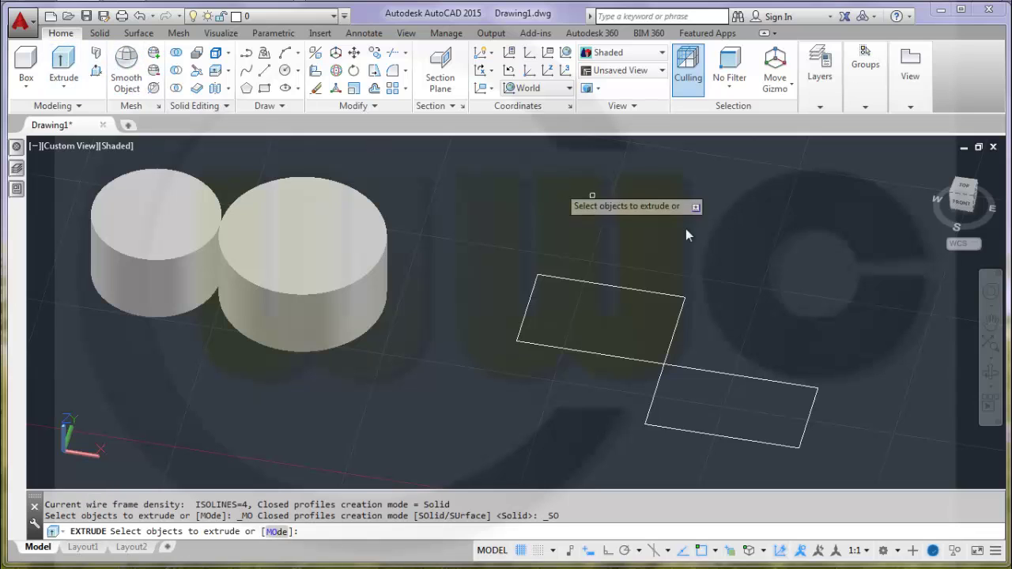
left_click(637, 291)
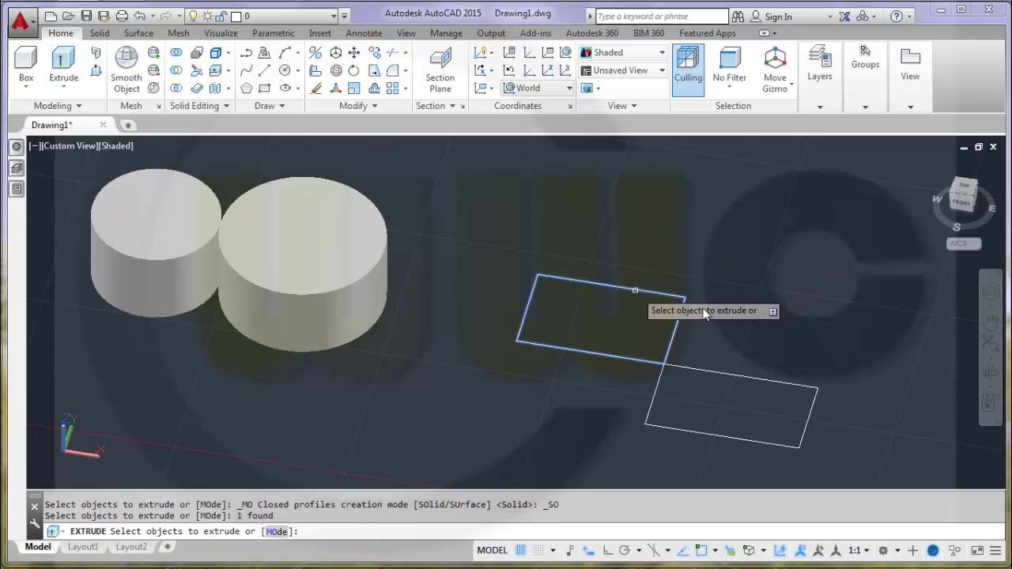
left_click(715, 379)
right_click(746, 303)
left_click(747, 313)
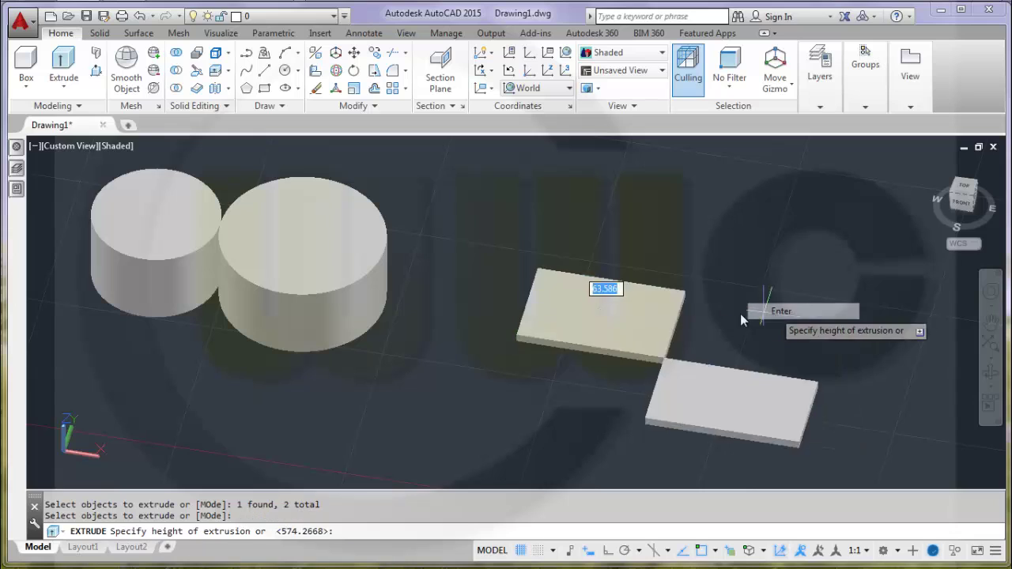
left_click(698, 292)
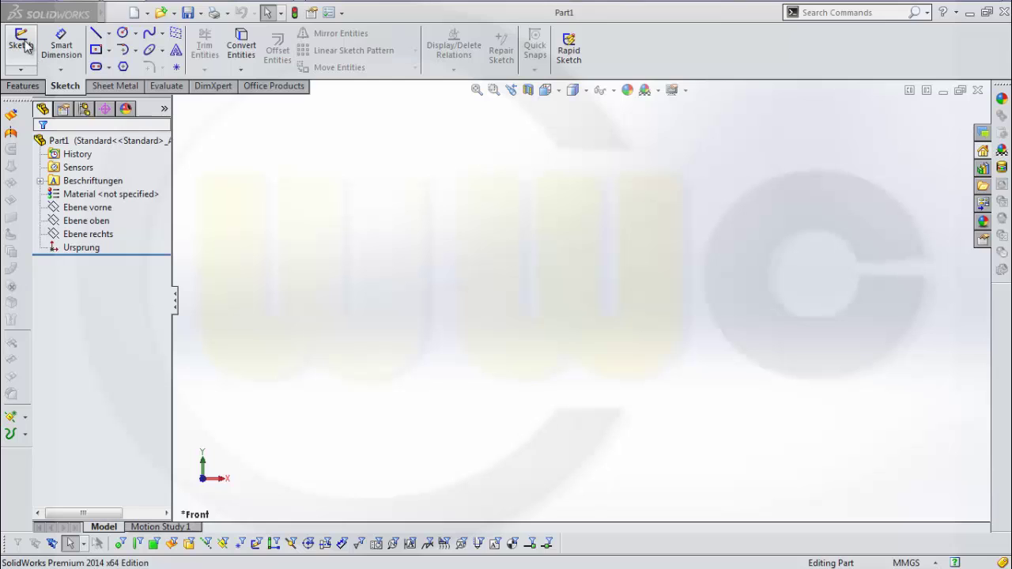
- Switch to SolidWorks and sketch on the front plane a circle of about 33.5 mm radius with a smaller, separate circle beside it
left_click(98, 209)
left_click(126, 190)
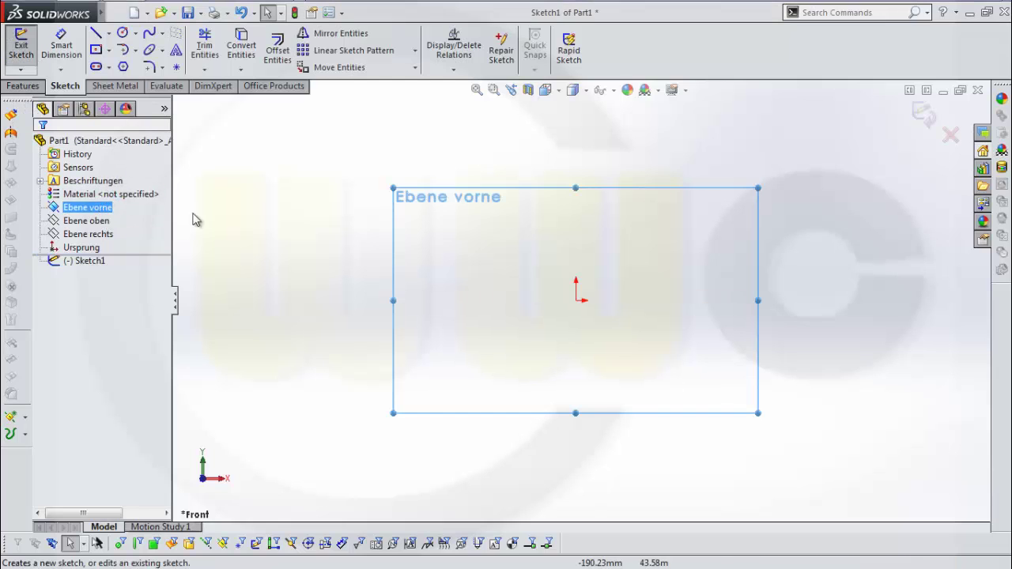
left_click(124, 33)
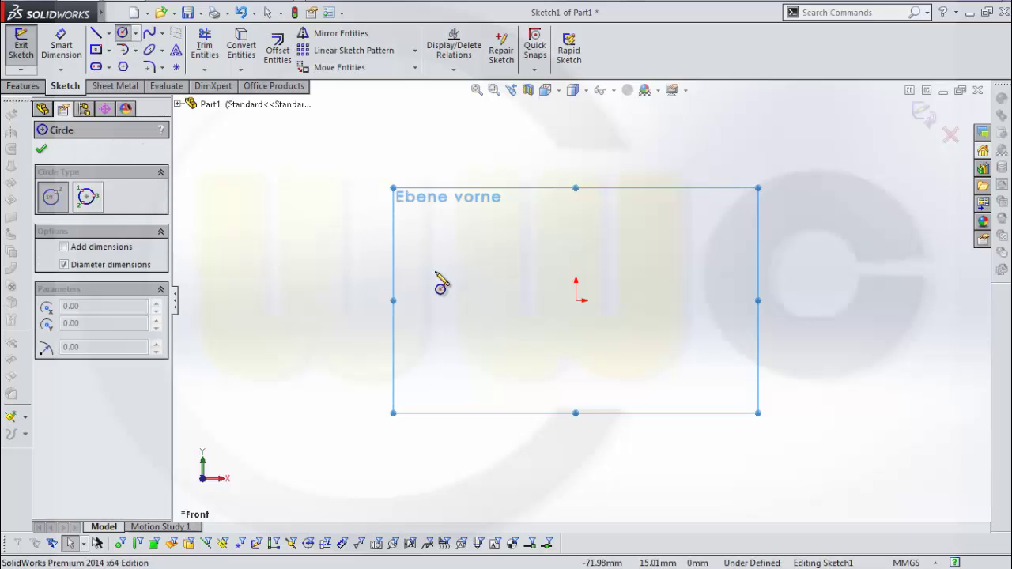
left_click(446, 281)
left_click(512, 301)
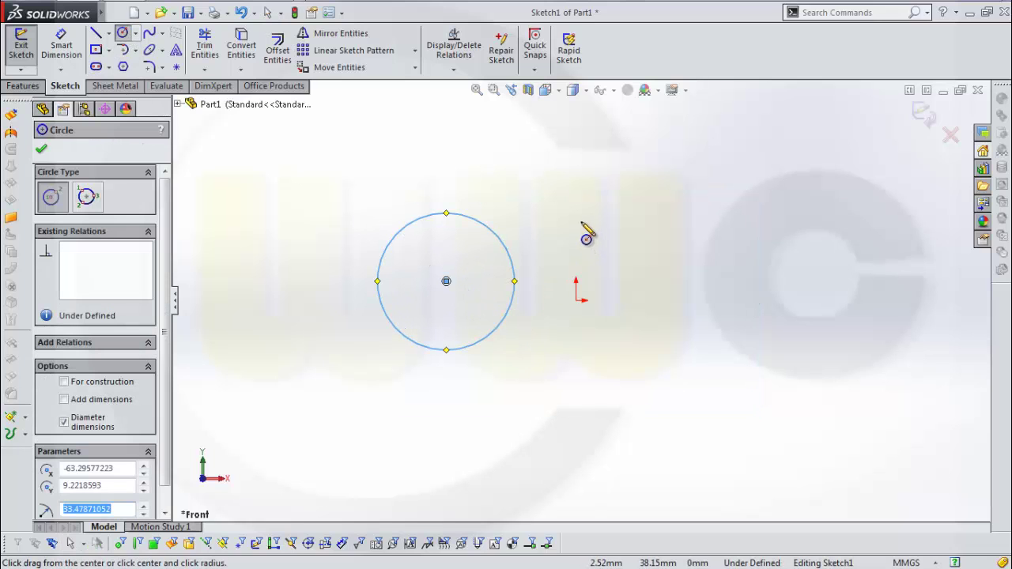
left_click(583, 213)
left_click(636, 230)
key("Escape")
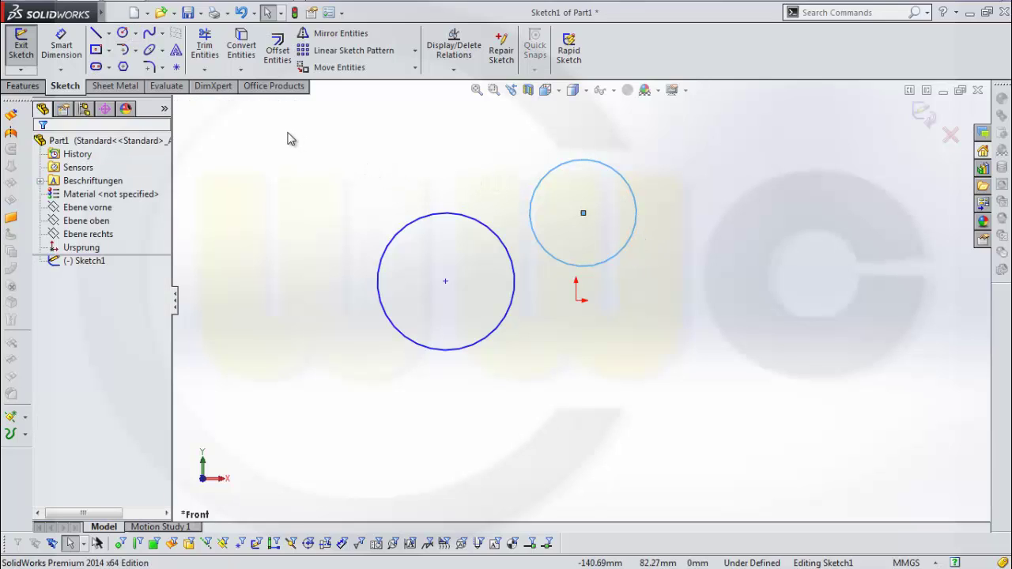
left_click(455, 70)
left_click(464, 98)
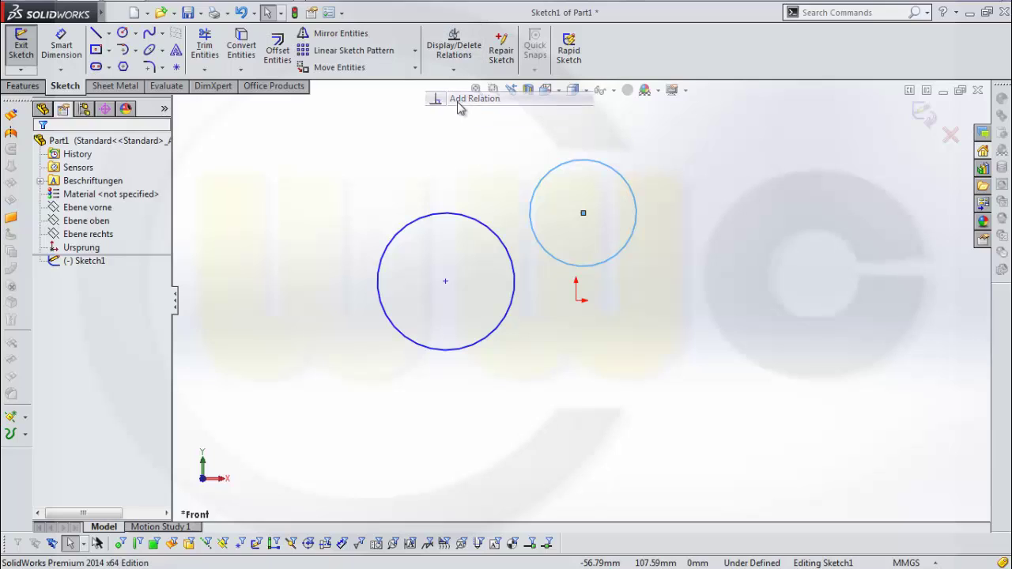
left_click(490, 235)
left_click(530, 222)
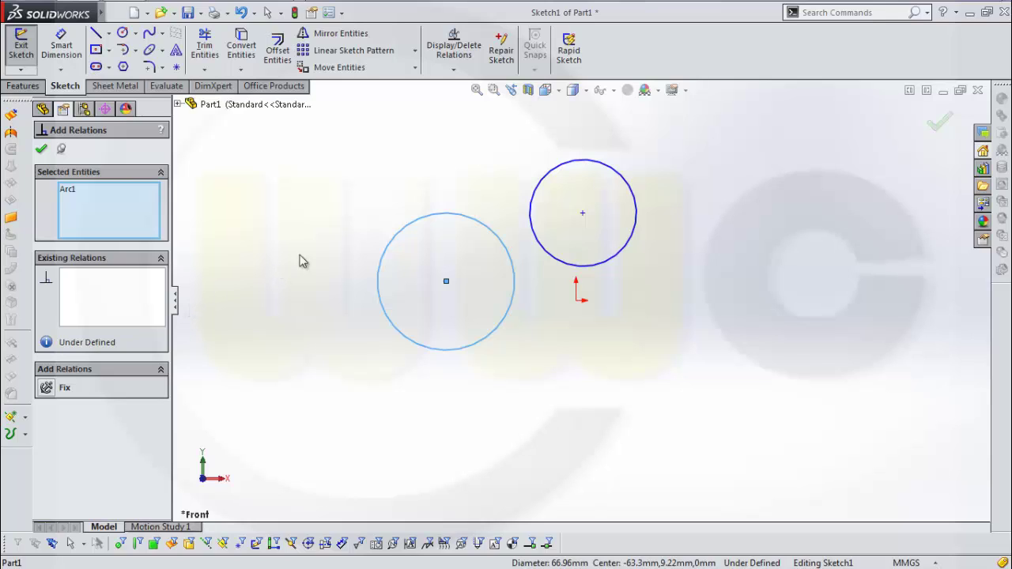
left_click(490, 236)
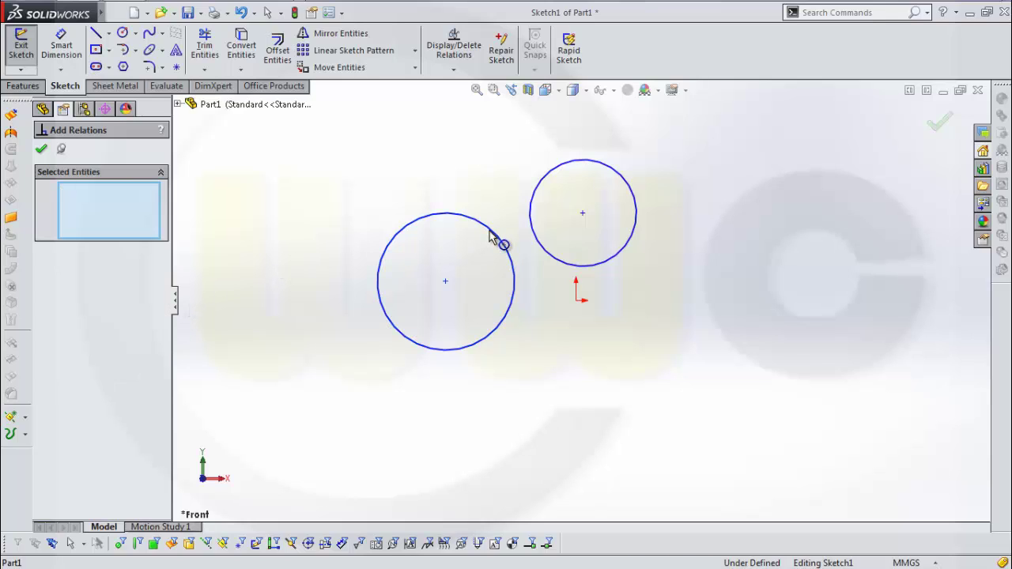
key("Escape")
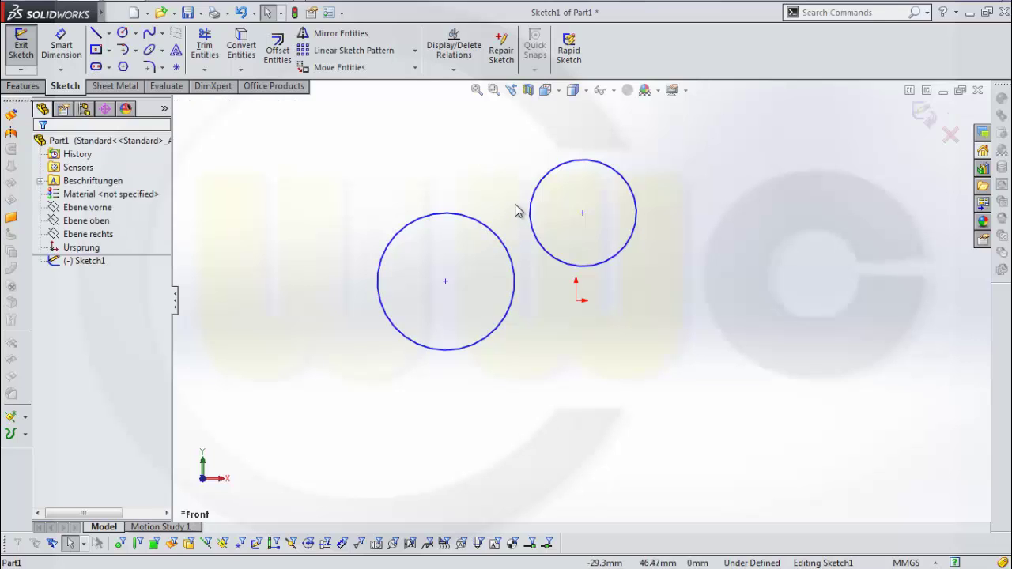
- Add a Tangent relation between the two sketched circles and finish the sketch
left_click(453, 69)
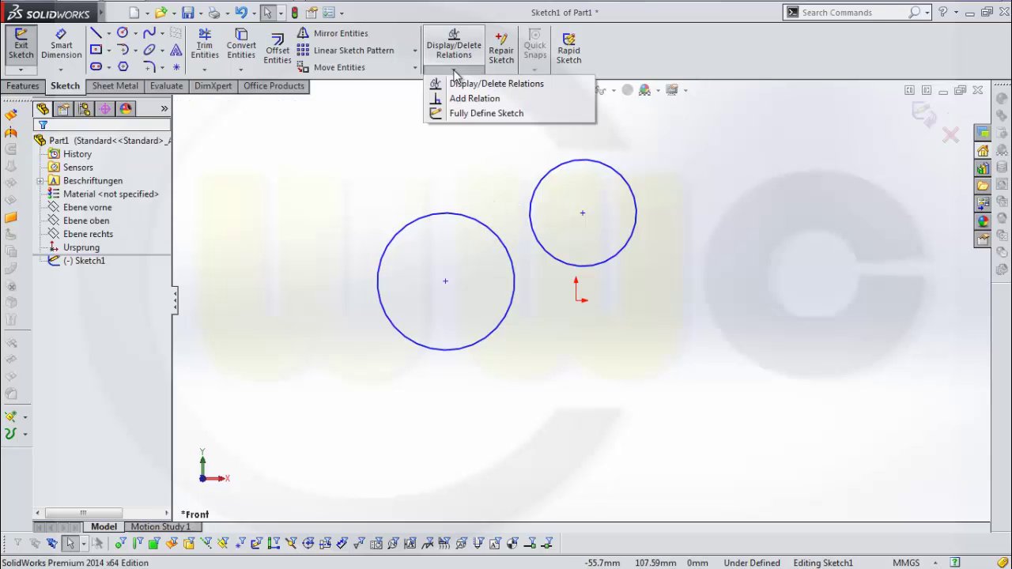
left_click(466, 98)
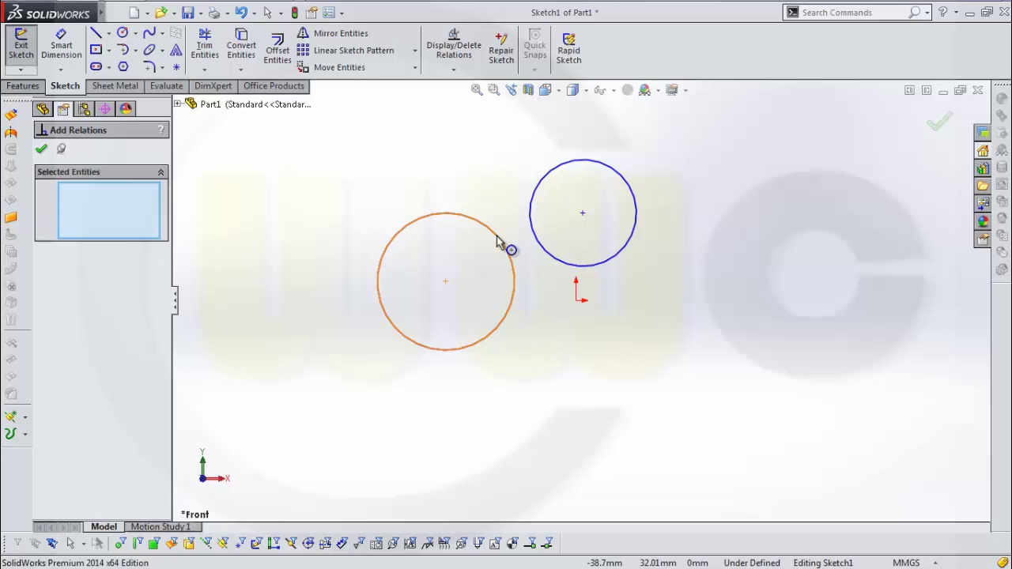
left_click(497, 242)
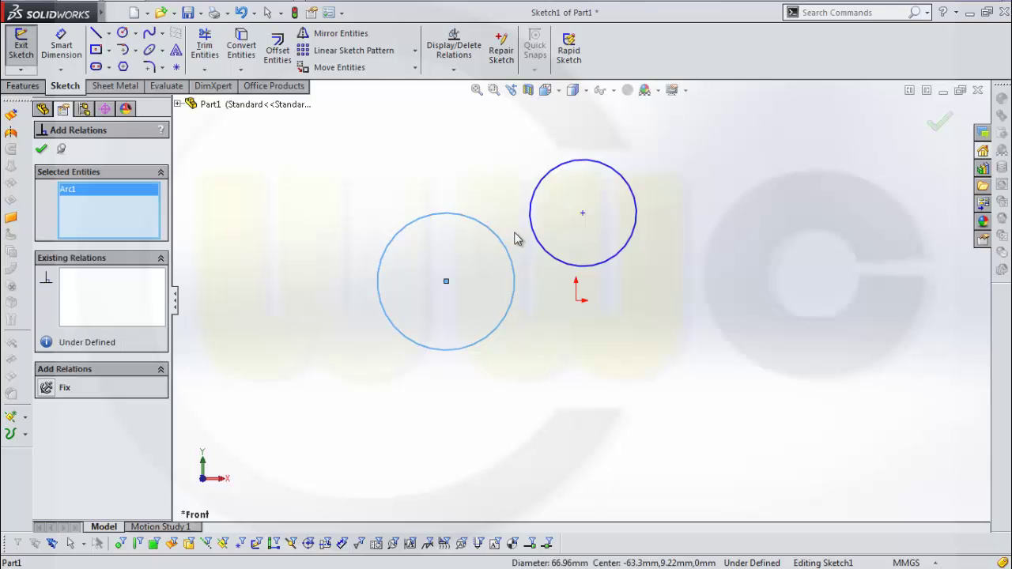
left_click(538, 237)
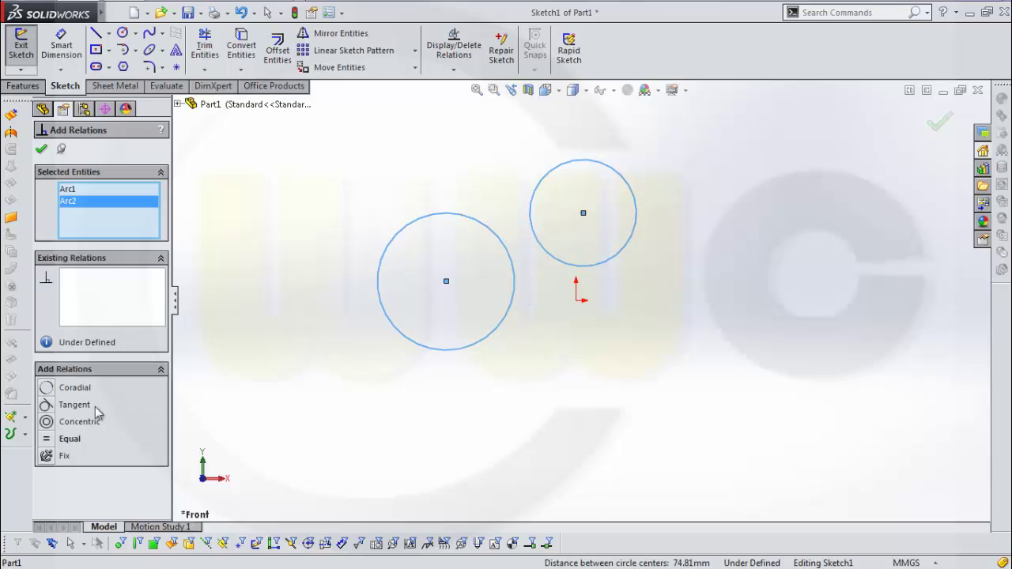
left_click(48, 405)
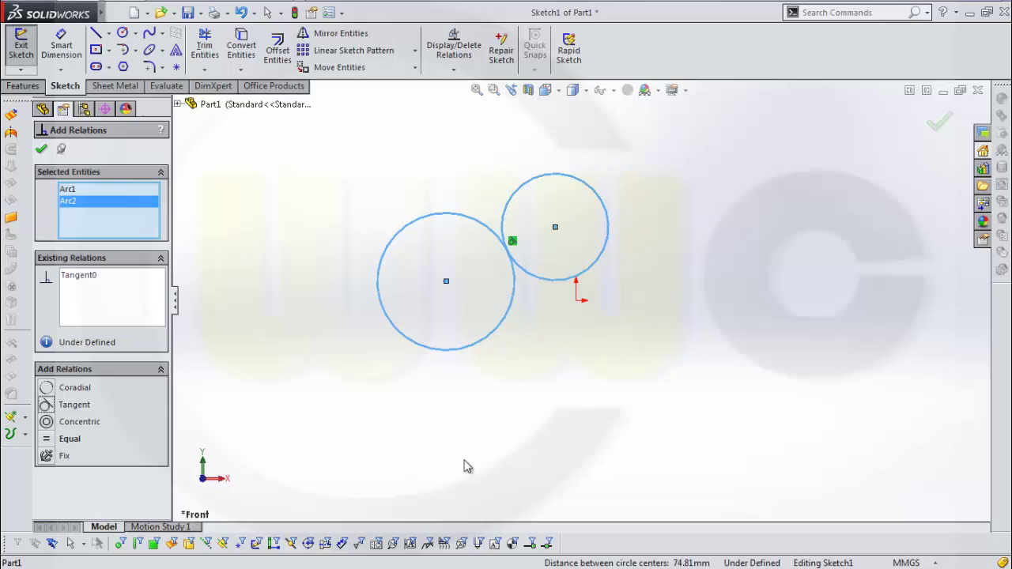
left_click(42, 150)
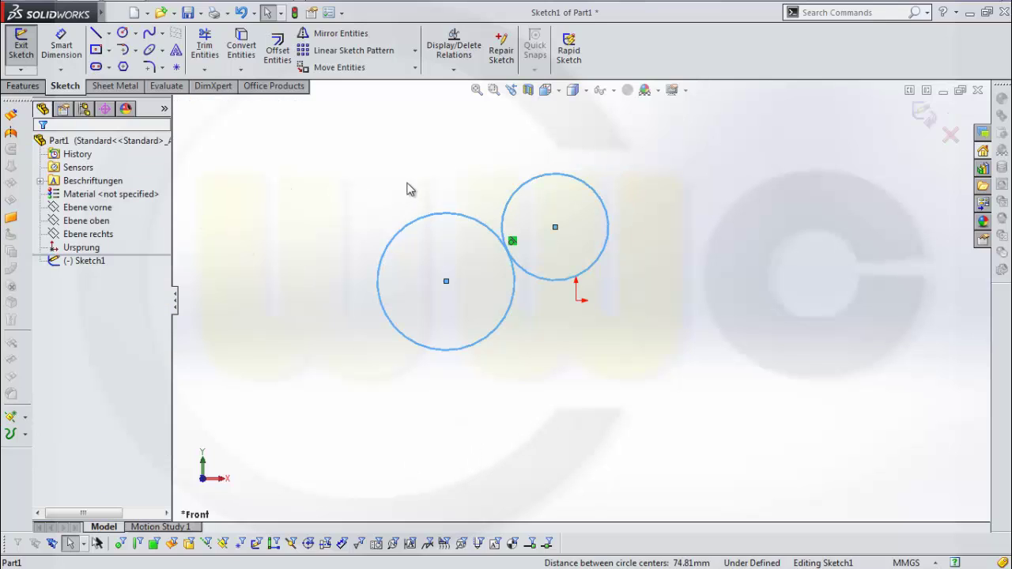
left_click(922, 114)
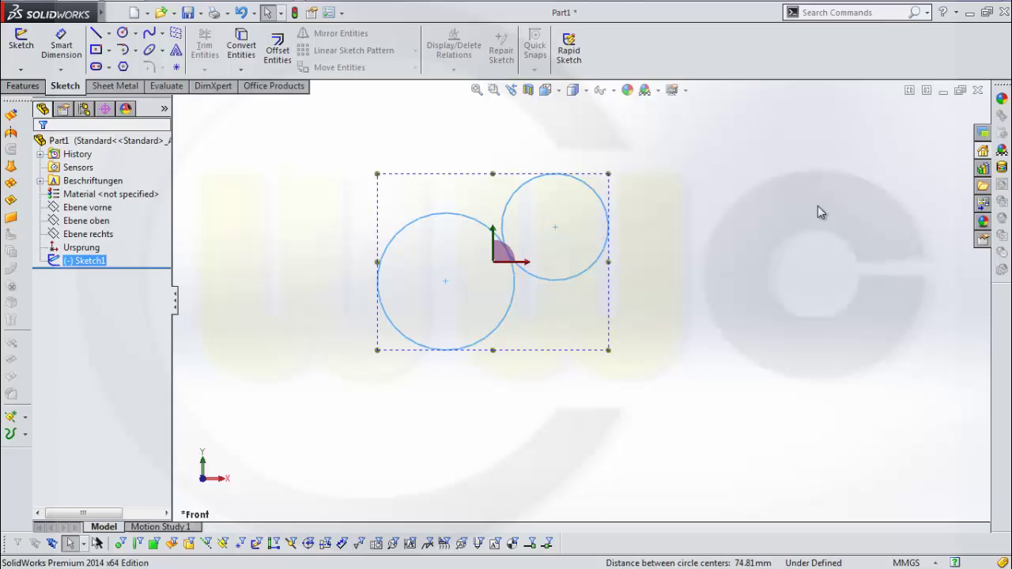
- Extrude both tangent circles together as a Blind boss with a depth of 10 mm
left_click(38, 87)
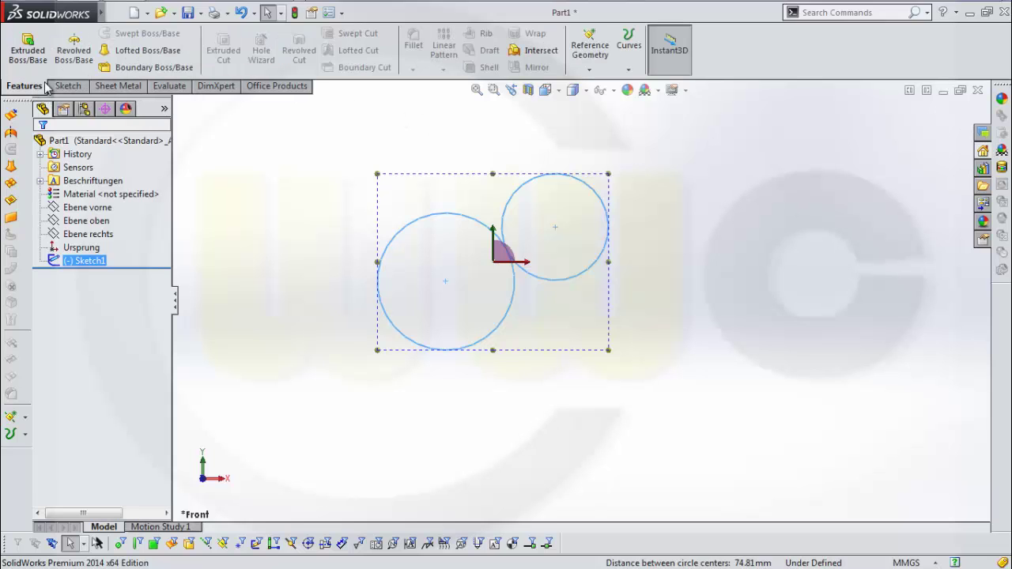
left_click(28, 47)
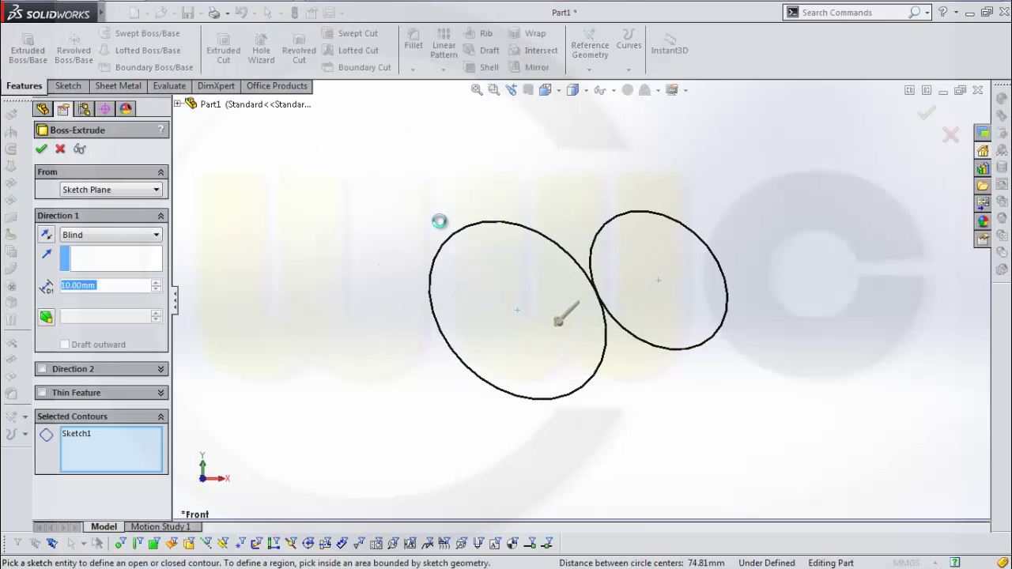
left_click(492, 234)
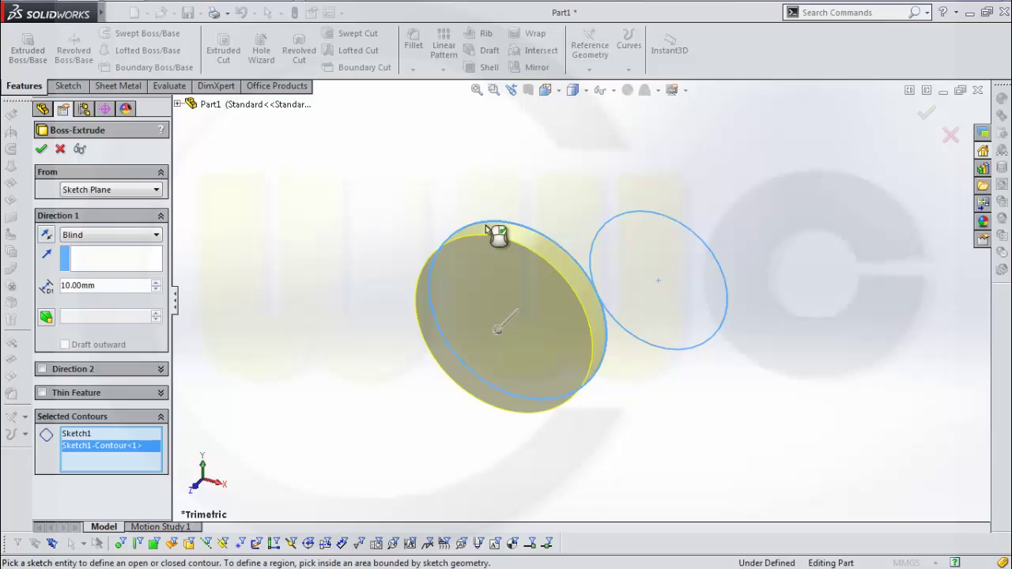
left_click(617, 240)
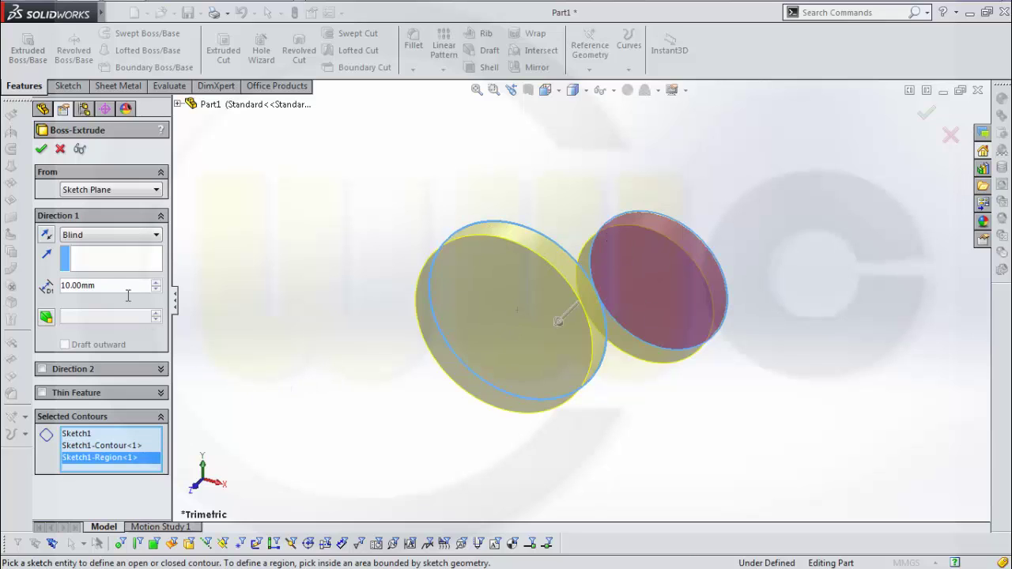
left_click(42, 149)
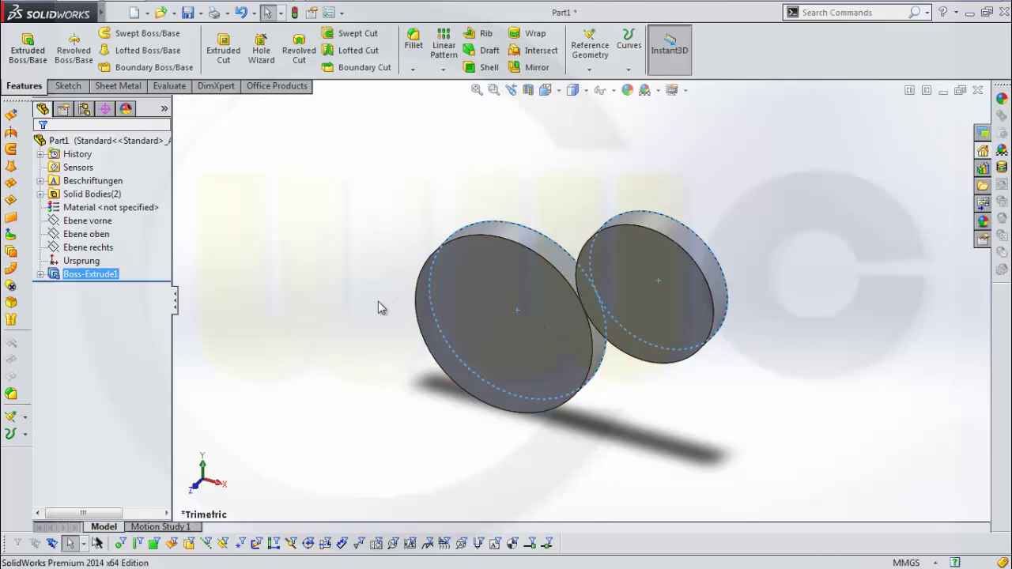
scroll(425, 285, "down", 3)
key("f")
left_click(822, 208)
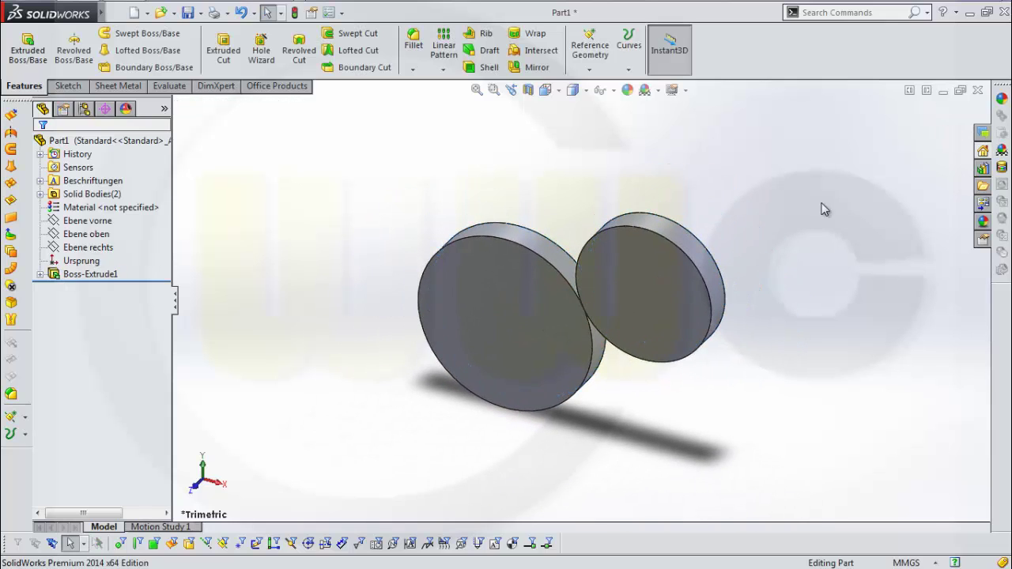
- Start a sketch on the front plane and draw a center rectangle about 65 by 25 mm above the two extruded circles
left_click(71, 88)
left_click(88, 234)
left_click(88, 221)
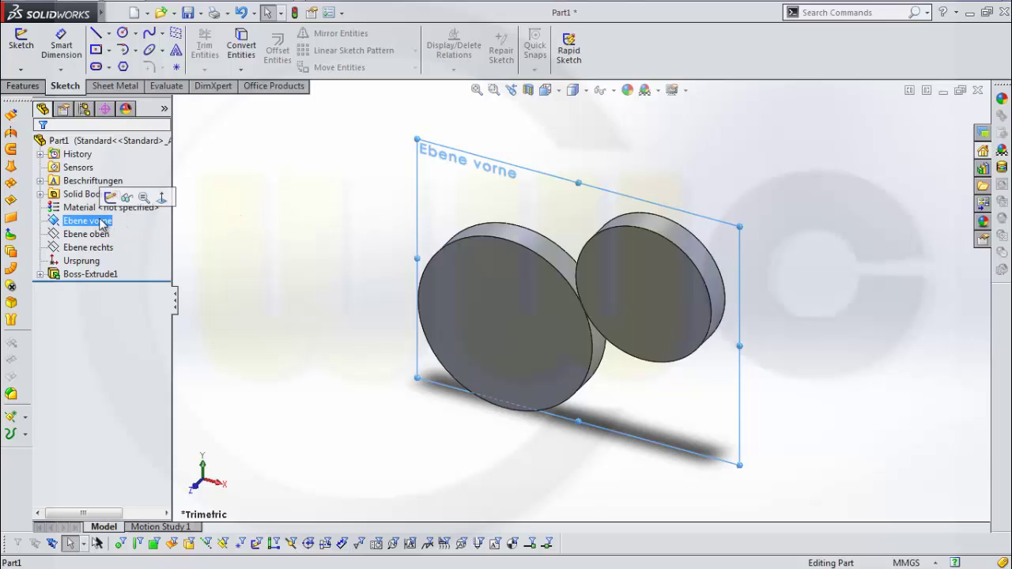
left_click(117, 198)
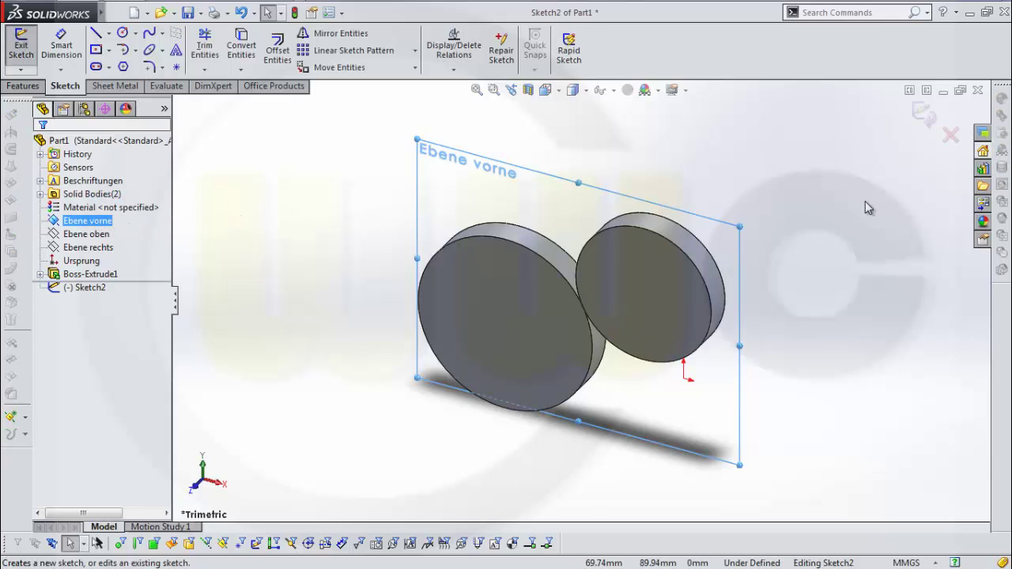
left_click(96, 49)
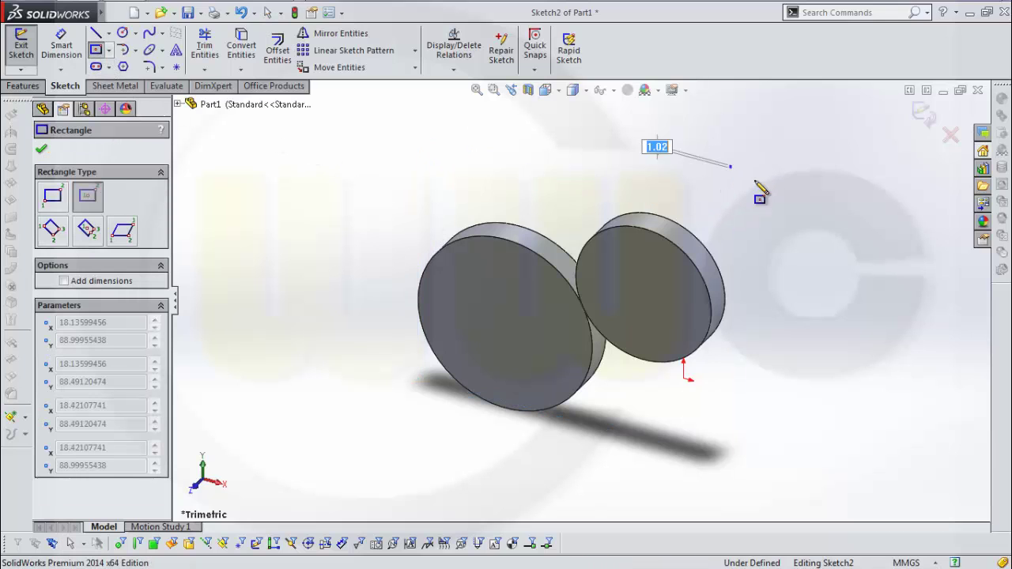
left_click(730, 166)
left_click(815, 220)
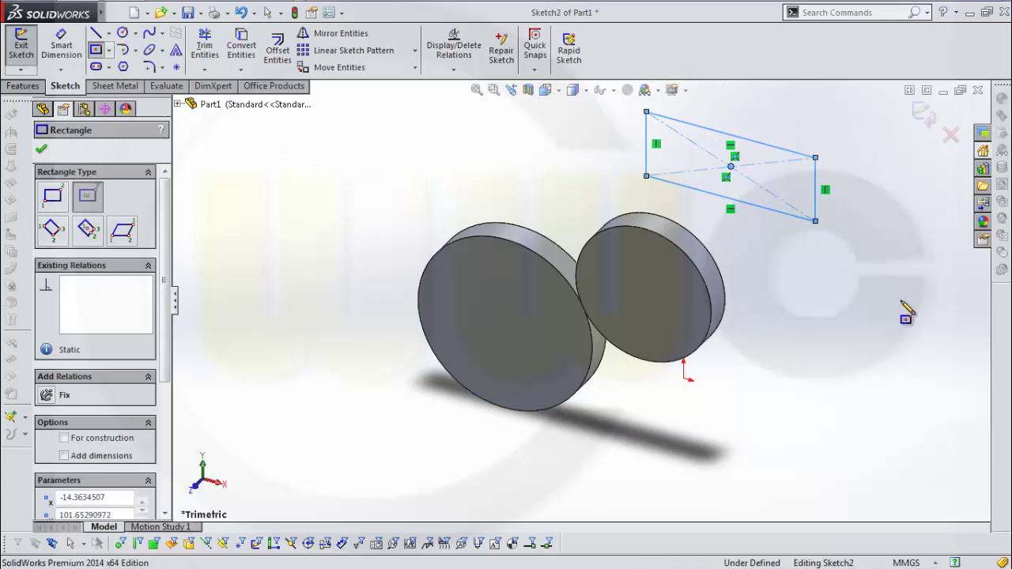
left_click(815, 221)
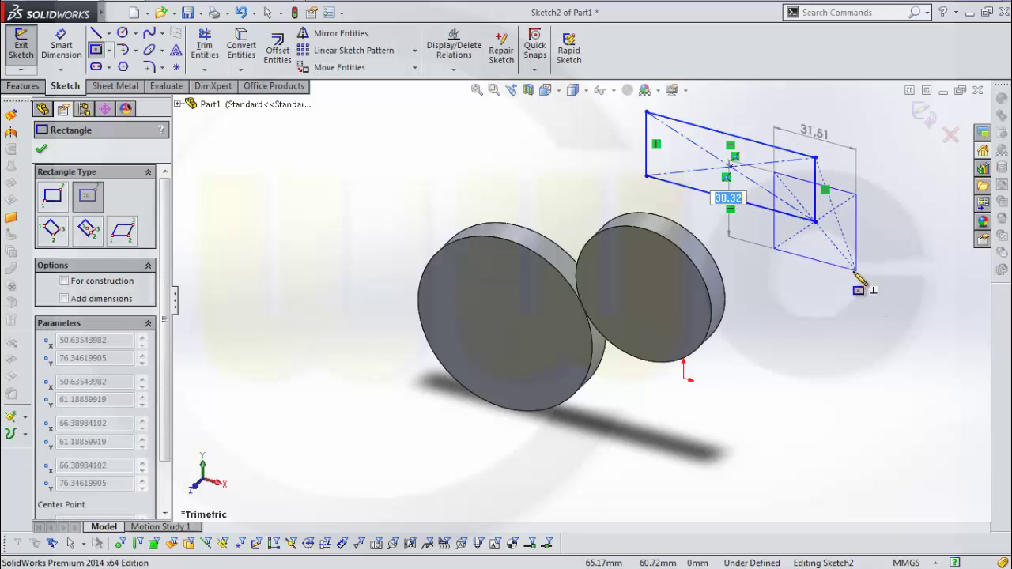
key("Escape")
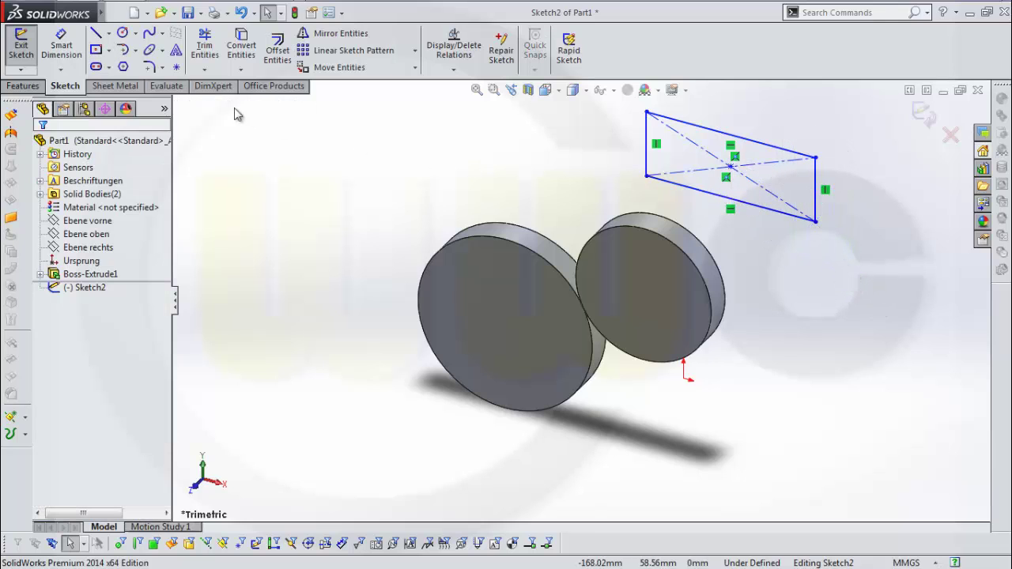
- Draw a corner rectangle starting from the first rectangle's lower outer corner so they share only that point, and finish the sketch
left_click(108, 50)
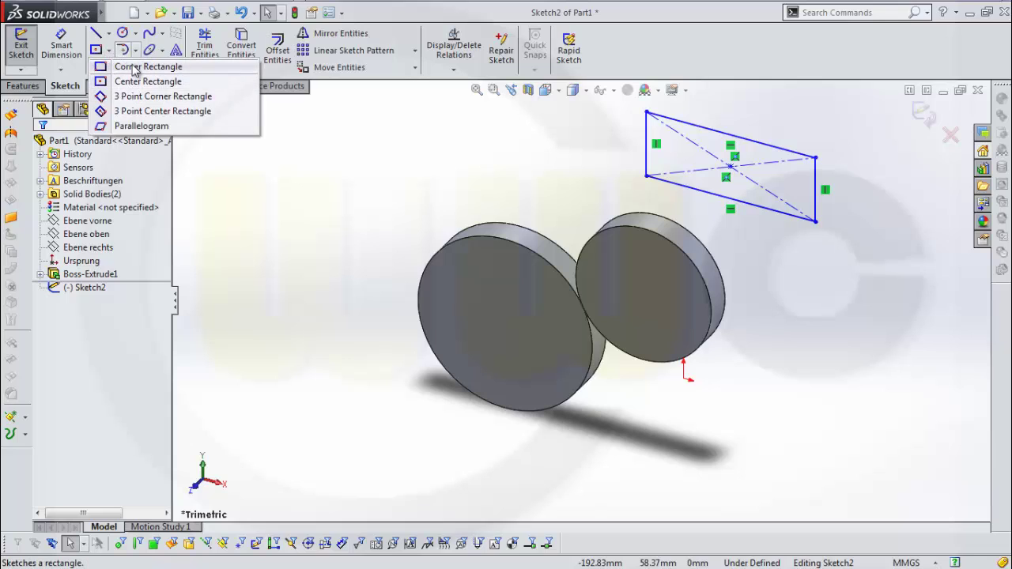
left_click(134, 67)
left_click(815, 222)
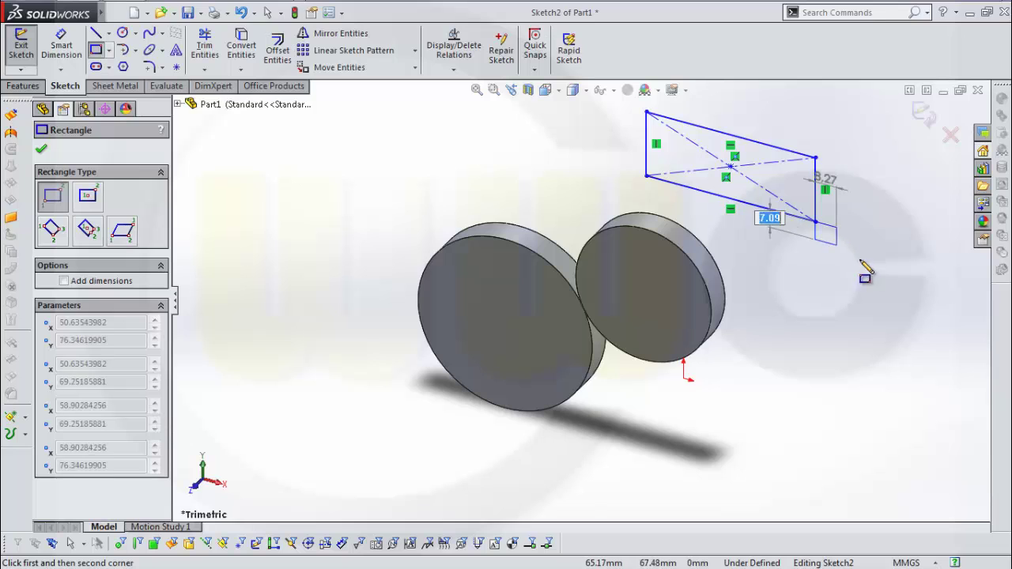
left_click(938, 344)
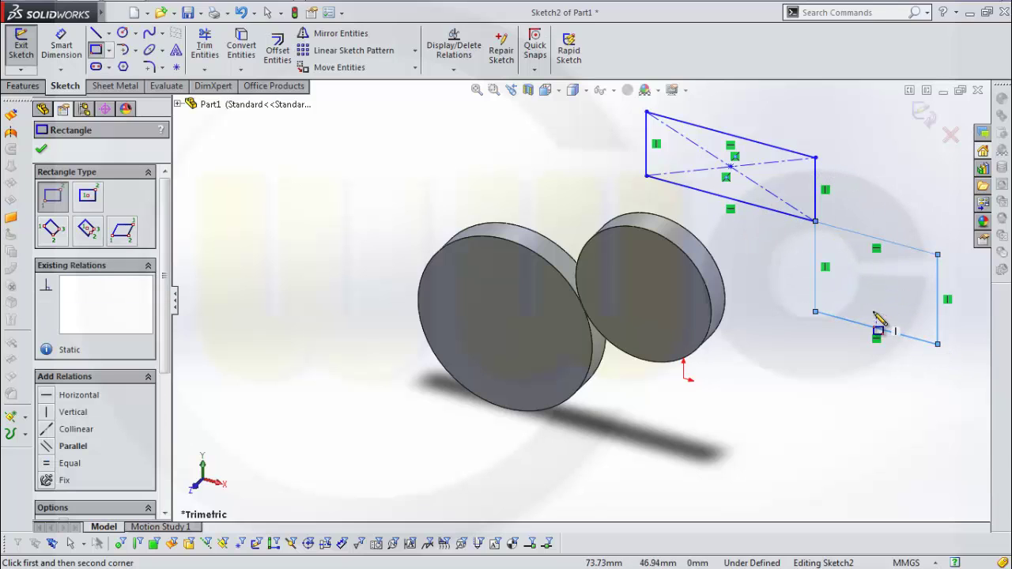
key("Escape")
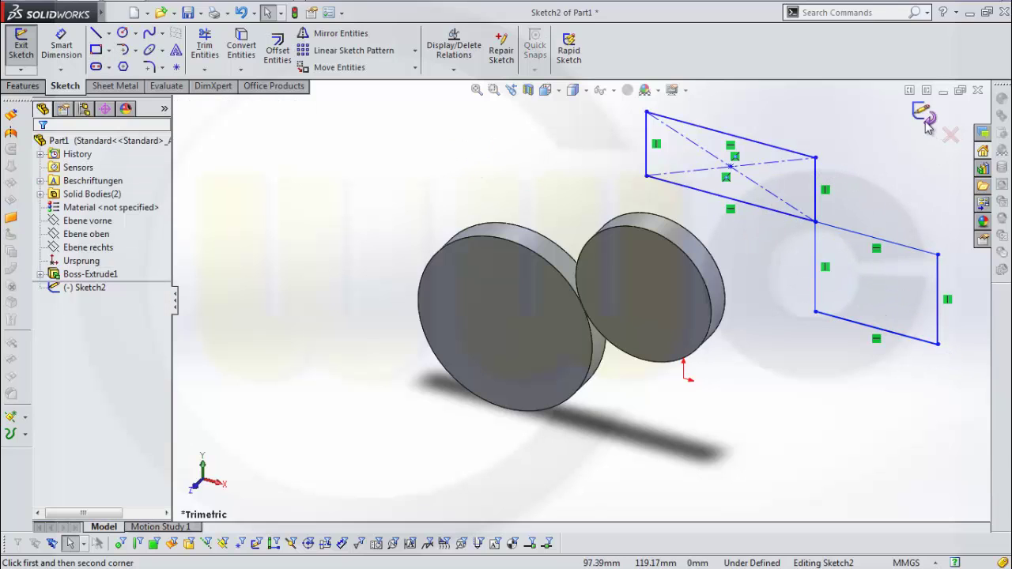
left_click(923, 120)
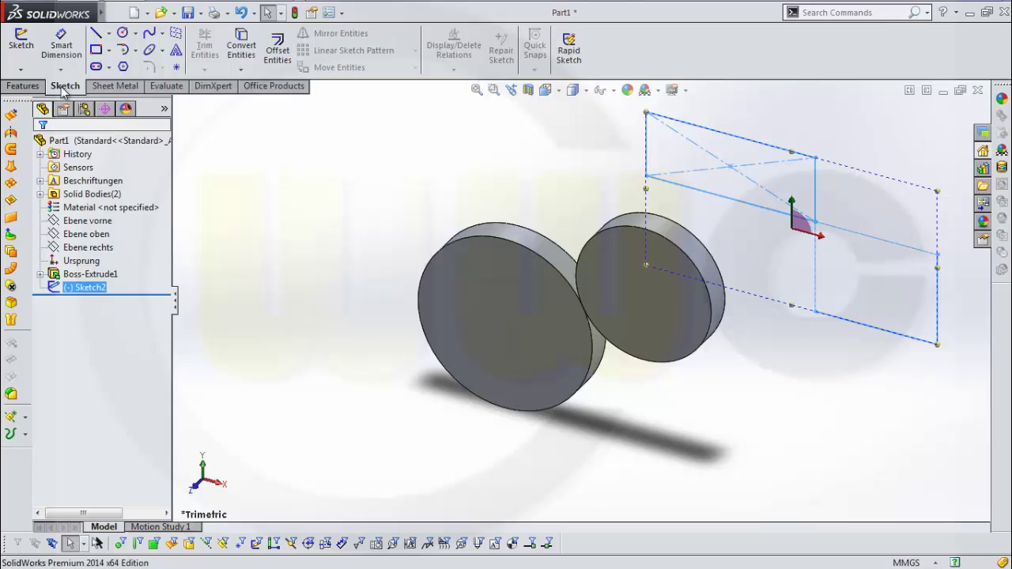
- Set up a Blind extruded cut 10 mm deep with both corner-touching rectangles as the selected contours
left_click(24, 87)
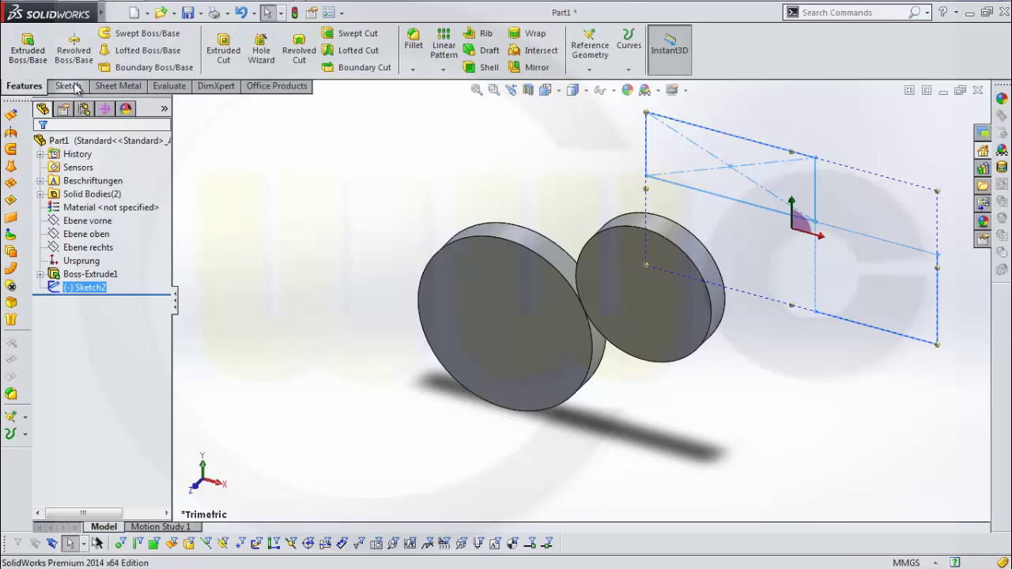
left_click(224, 47)
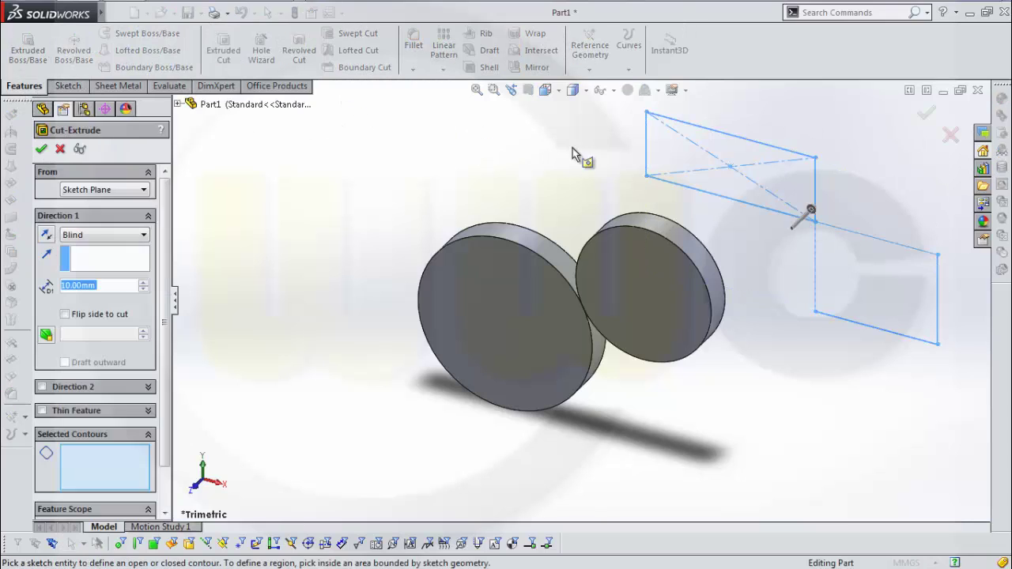
left_click(685, 181)
left_click(830, 263)
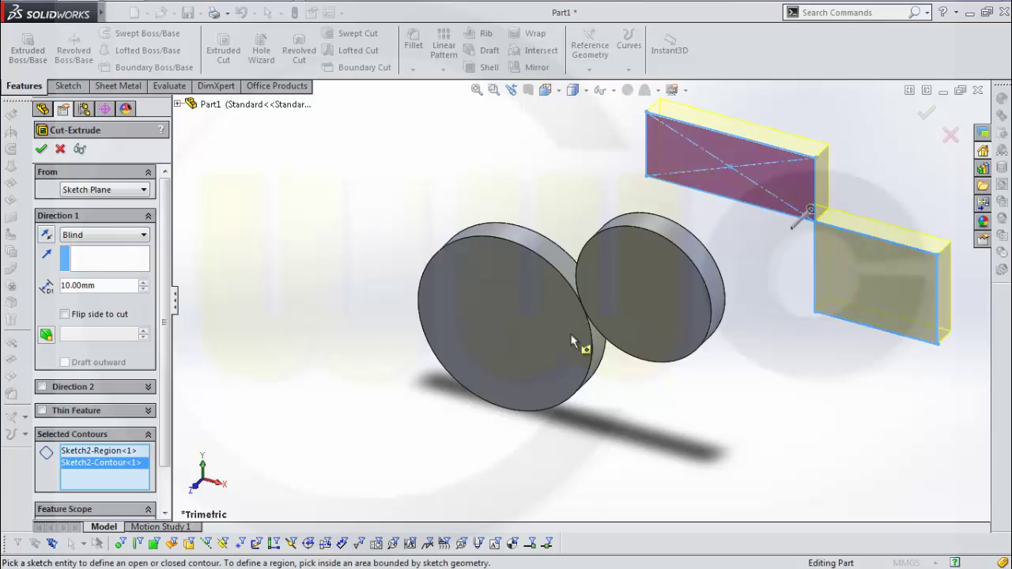